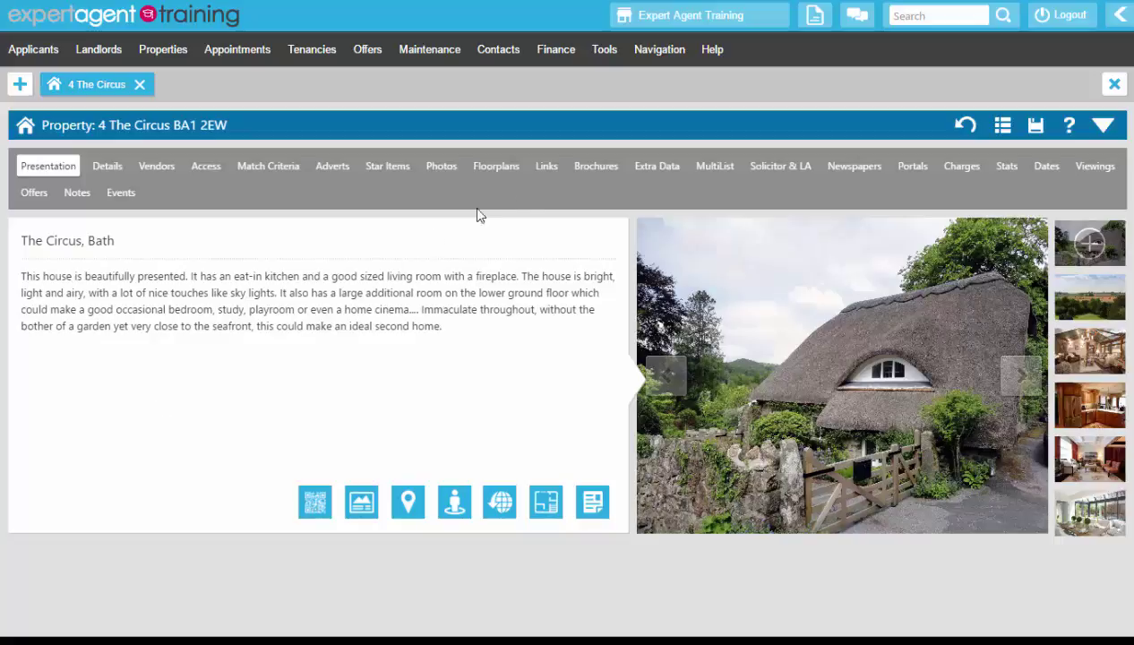
Show the Word Brochure options and create the office brochure from the 01 Existing Brochure template.
{"action": "left_click", "coordinate": [594, 170]}
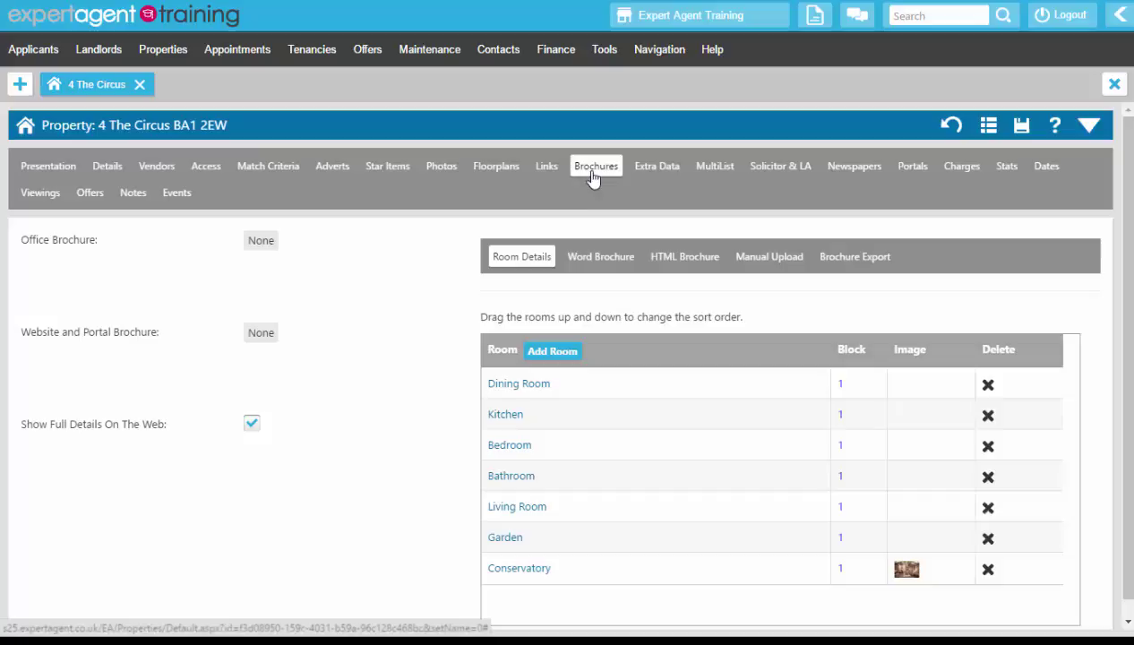
{"action": "left_click", "coordinate": [594, 260]}
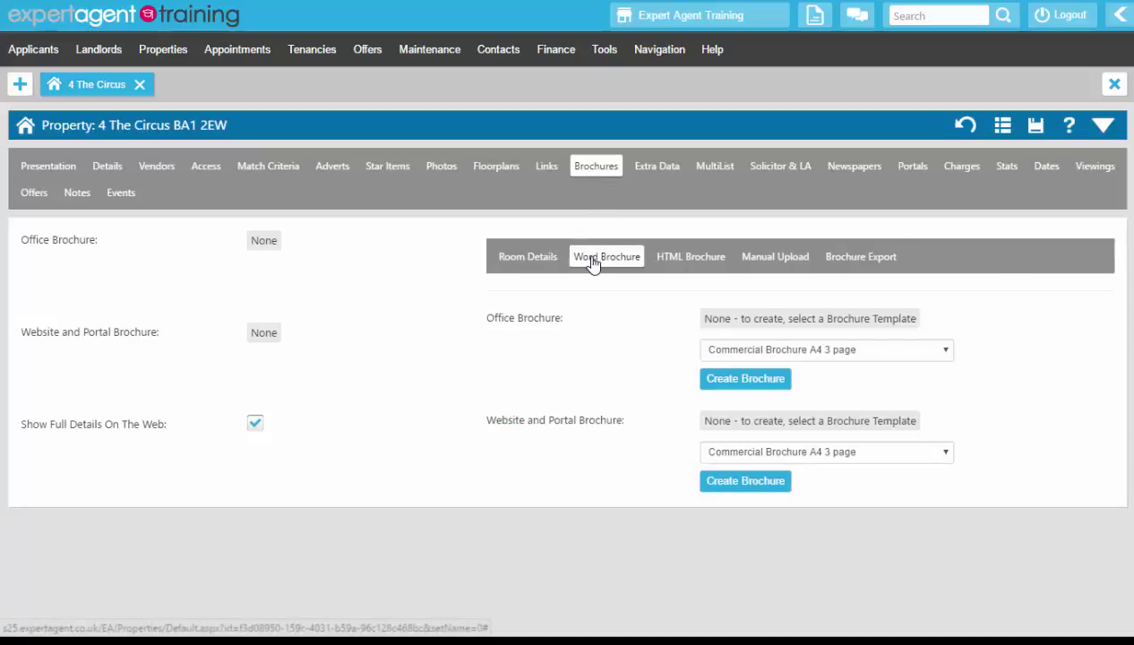
{"action": "left_click", "coordinate": [762, 357]}
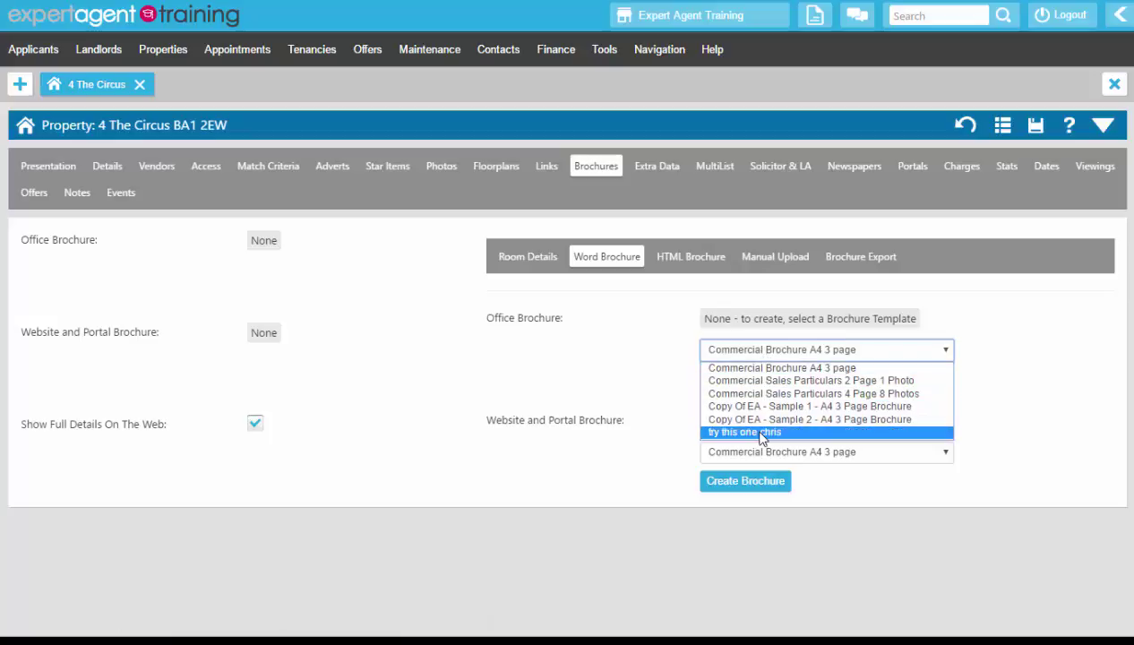
{"action": "left_click", "coordinate": [494, 397]}
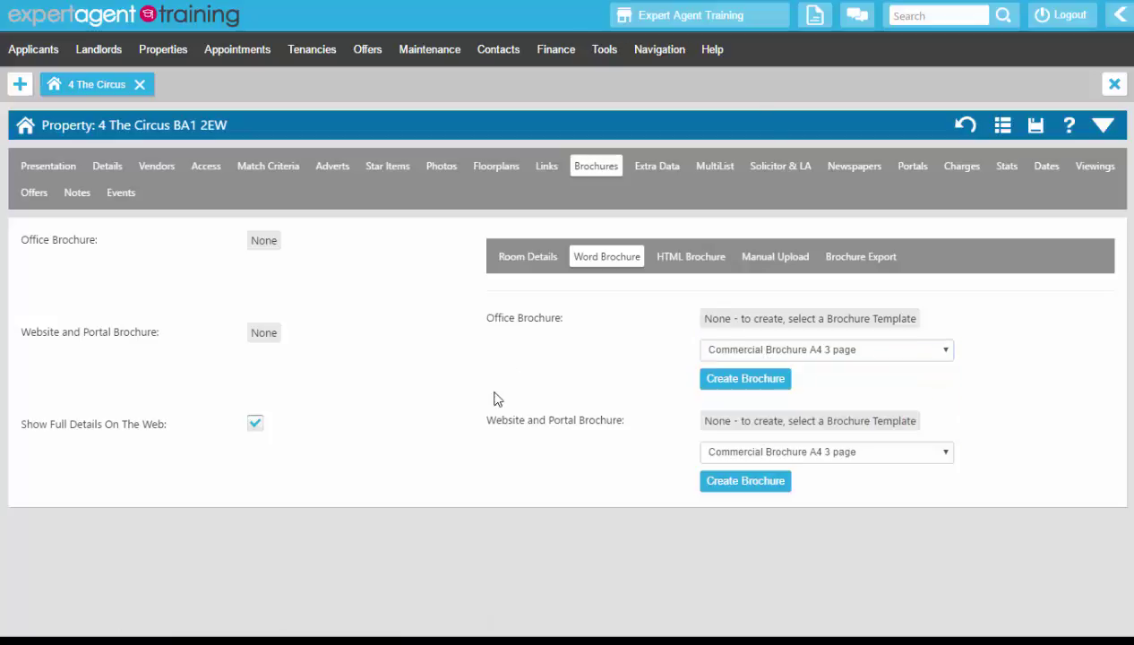
{"action": "left_click", "coordinate": [732, 380]}
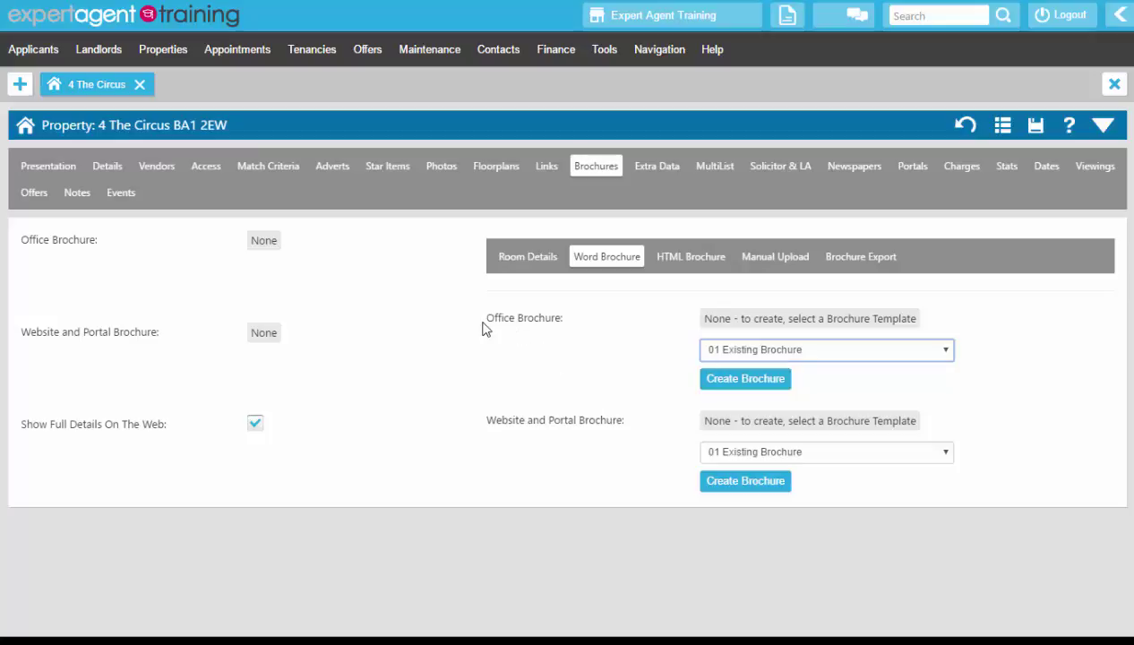
{"action": "left_click_drag", "start_coordinate": [486, 320], "coordinate": [569, 329]}
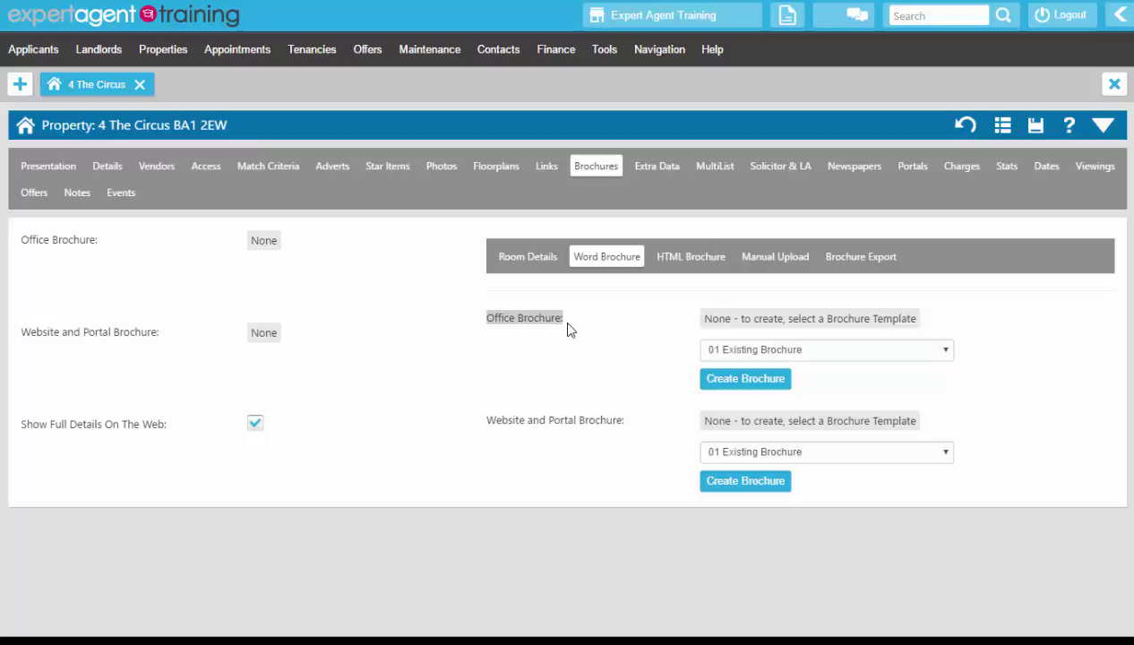
{"action": "left_click_drag", "start_coordinate": [488, 418], "coordinate": [633, 422]}
{"action": "left_click", "coordinate": [638, 355]}
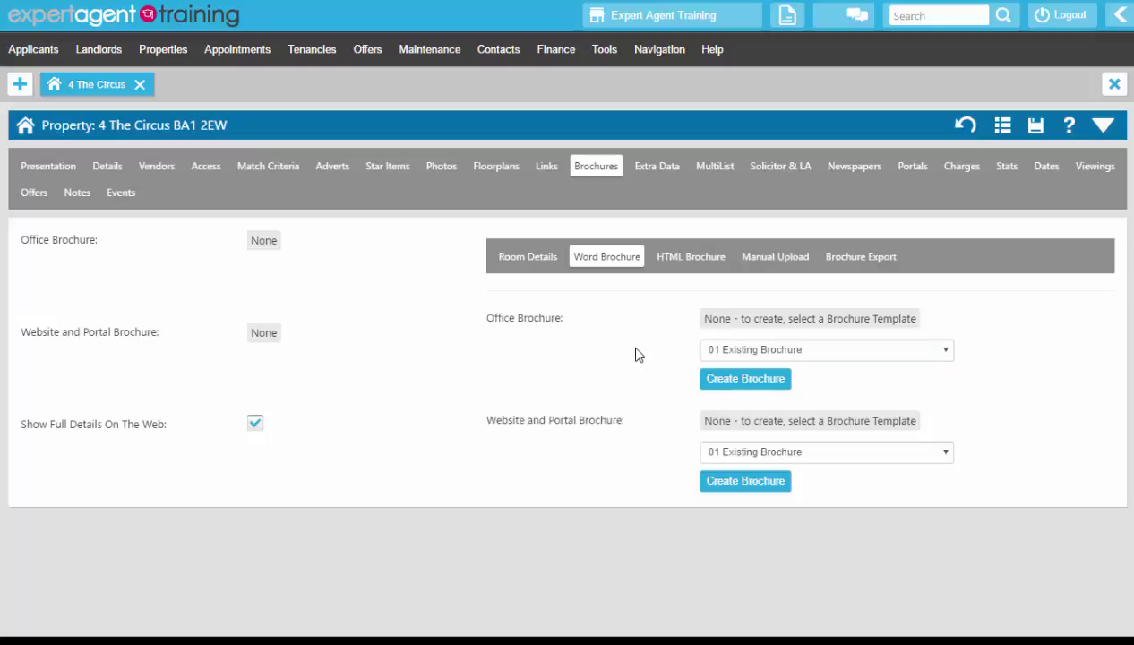
Generate the office Word brochure and open the downloaded .docx in Word.
{"action": "left_click", "coordinate": [744, 380]}
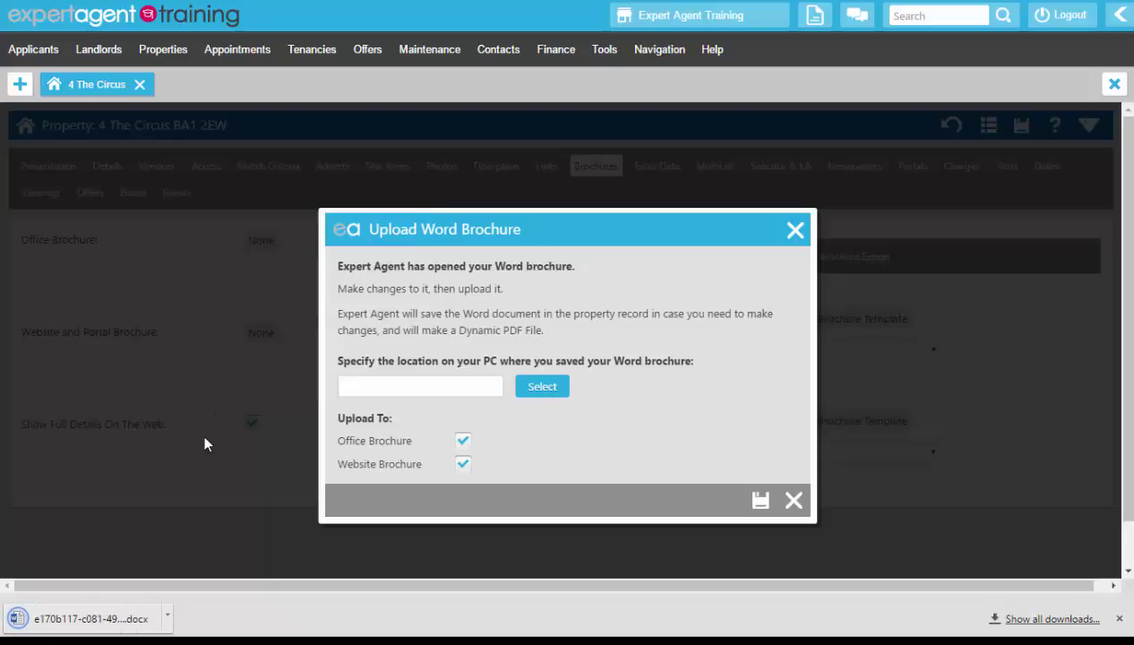
{"action": "left_click", "coordinate": [76, 619]}
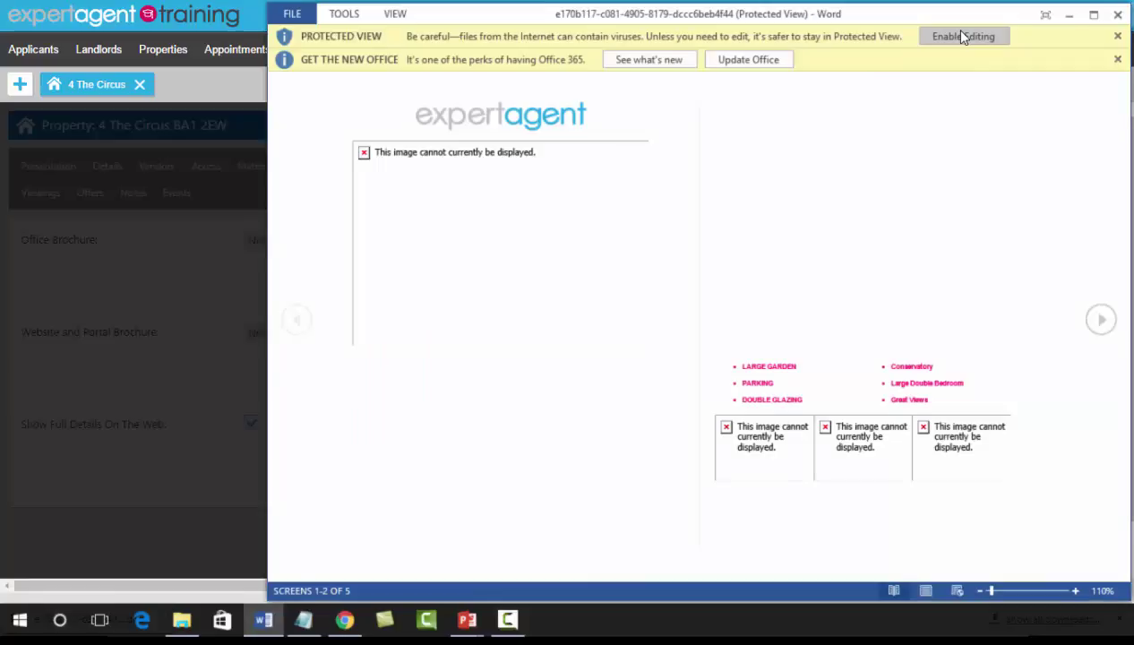
Enable editing and scroll through the whole brochure document and back up.
{"action": "left_click", "coordinate": [961, 36]}
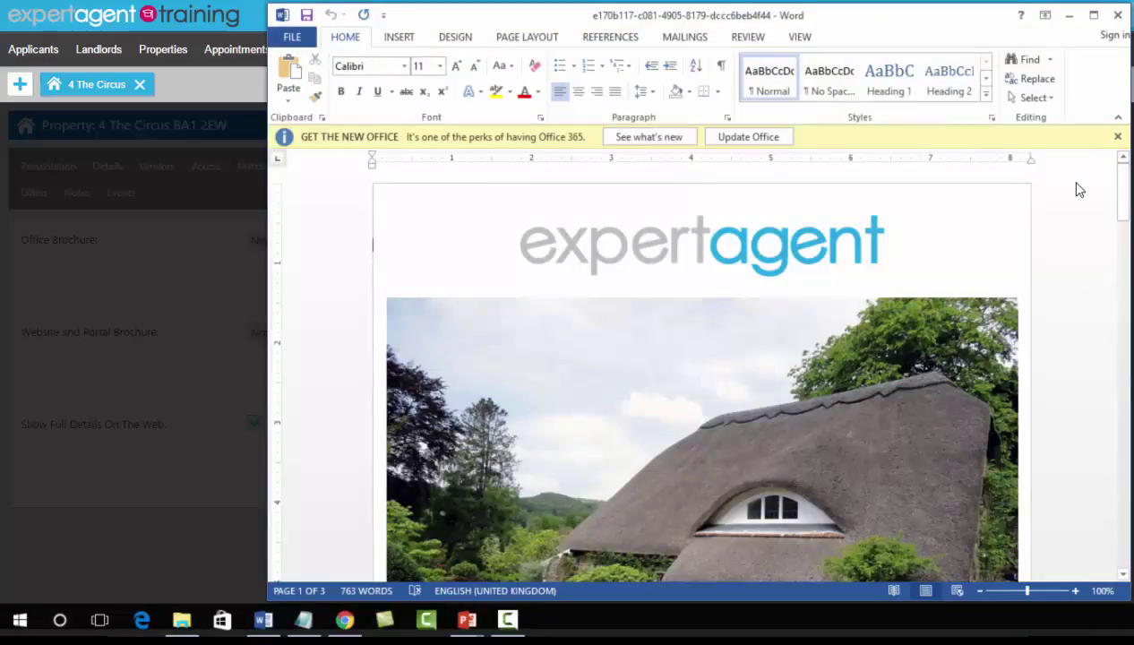
{"action": "scroll", "coordinate": [1080, 190], "scroll_direction": "down", "scroll_amount": 2}
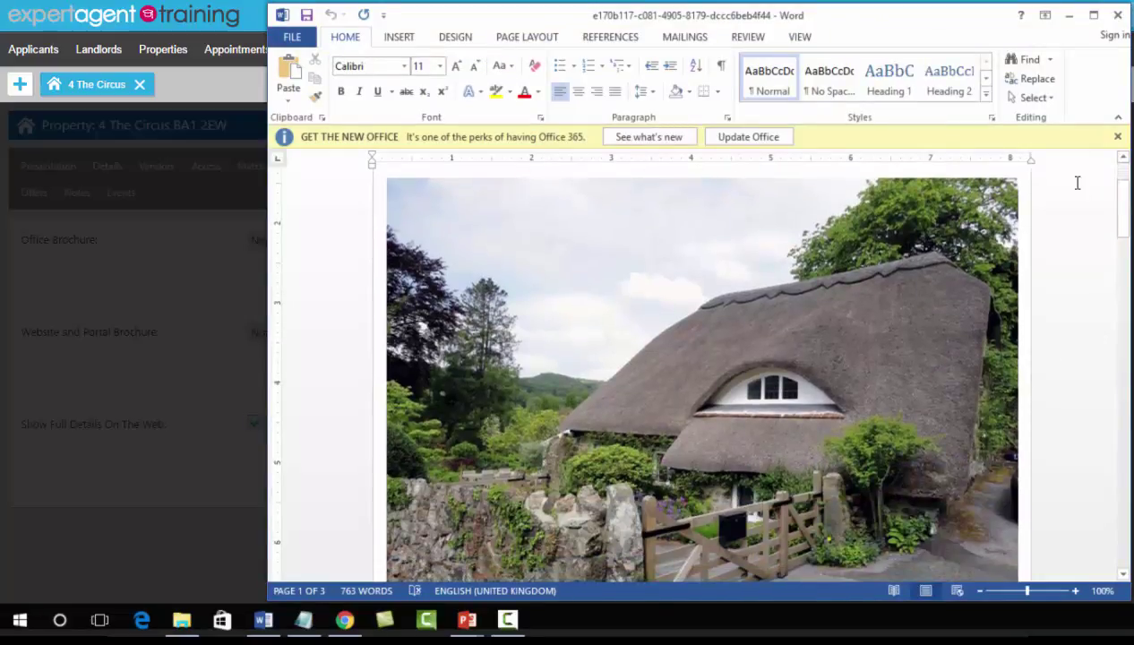
{"action": "scroll", "coordinate": [1077, 182], "scroll_direction": "down", "scroll_amount": 2}
{"action": "scroll", "coordinate": [1077, 183], "scroll_direction": "down", "scroll_amount": 3}
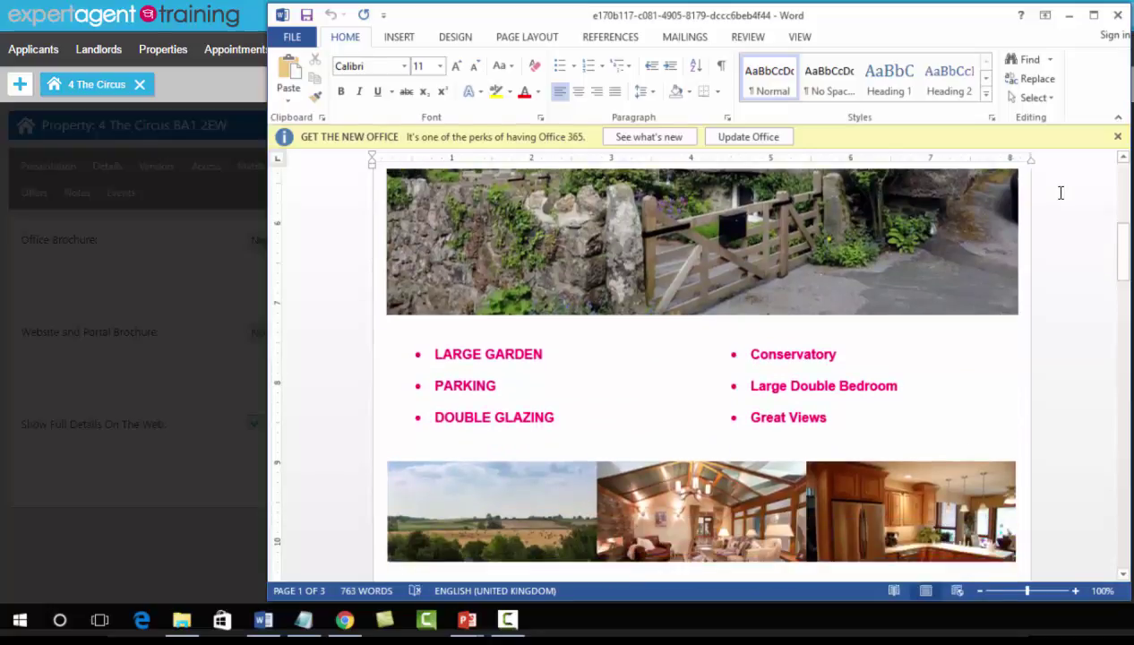
{"action": "scroll", "coordinate": [1060, 192], "scroll_direction": "down", "scroll_amount": 1}
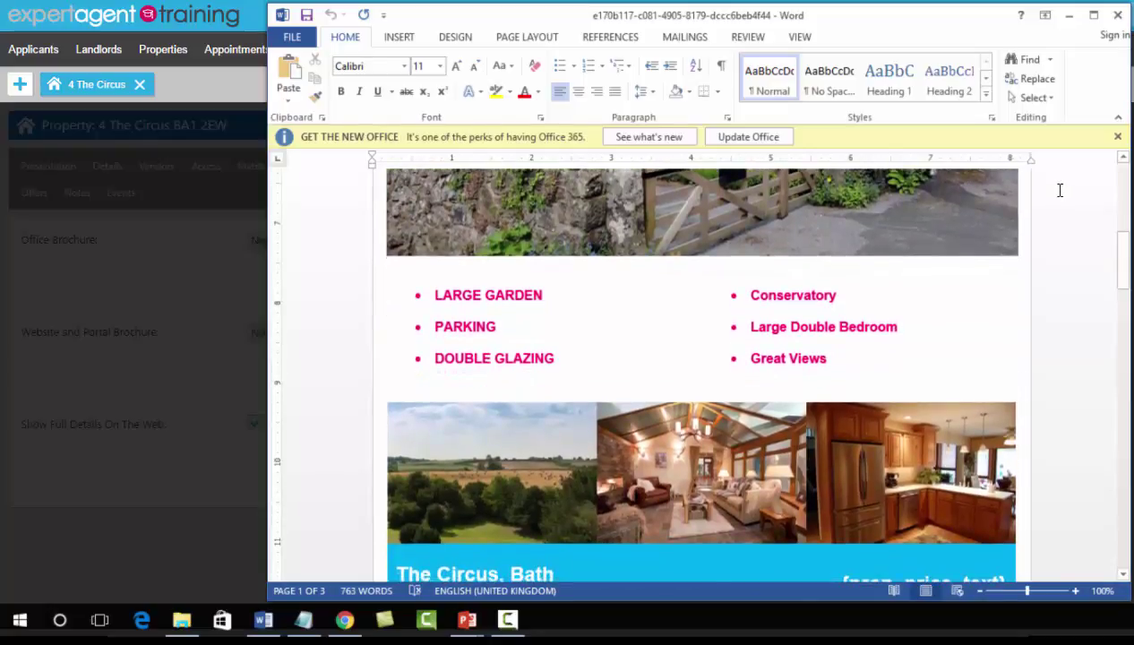
{"action": "scroll", "coordinate": [1060, 191], "scroll_direction": "down", "scroll_amount": 3}
{"action": "scroll", "coordinate": [1060, 190], "scroll_direction": "down", "scroll_amount": 10}
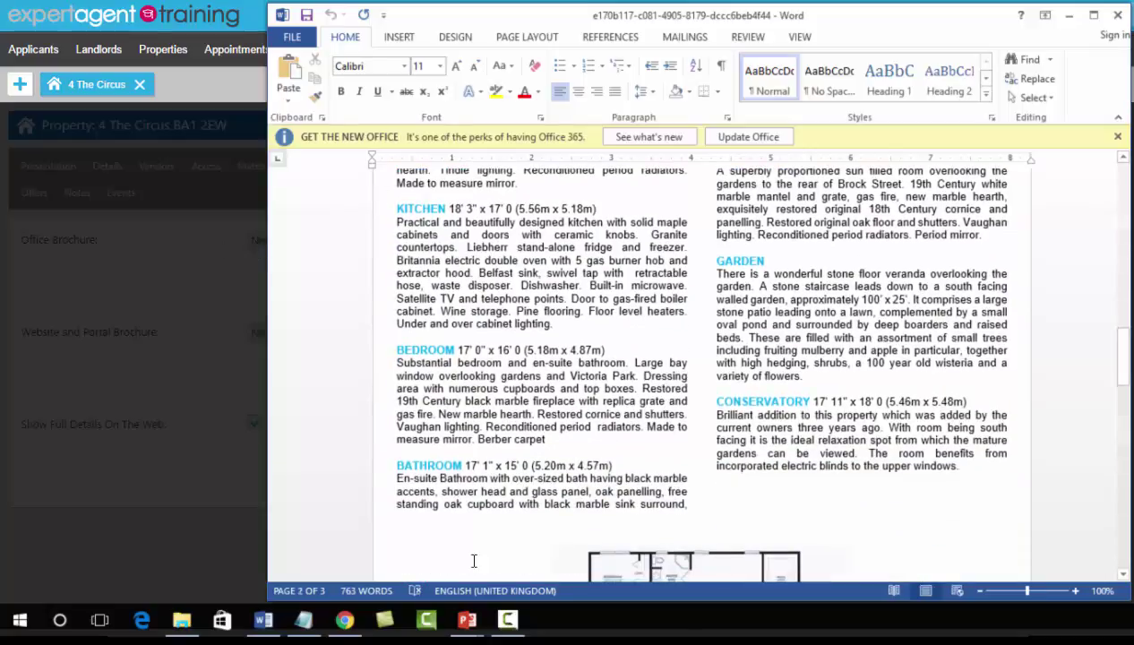
{"action": "scroll", "coordinate": [777, 322], "scroll_direction": "down", "scroll_amount": 9}
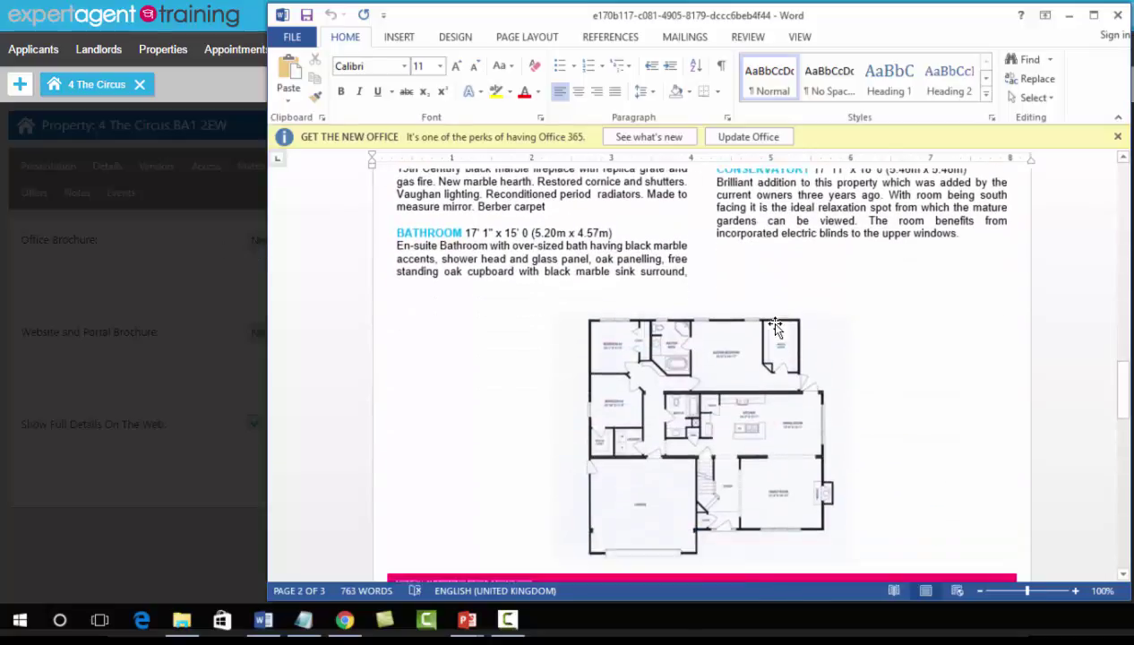
{"action": "scroll", "coordinate": [762, 277], "scroll_direction": "down", "scroll_amount": 5}
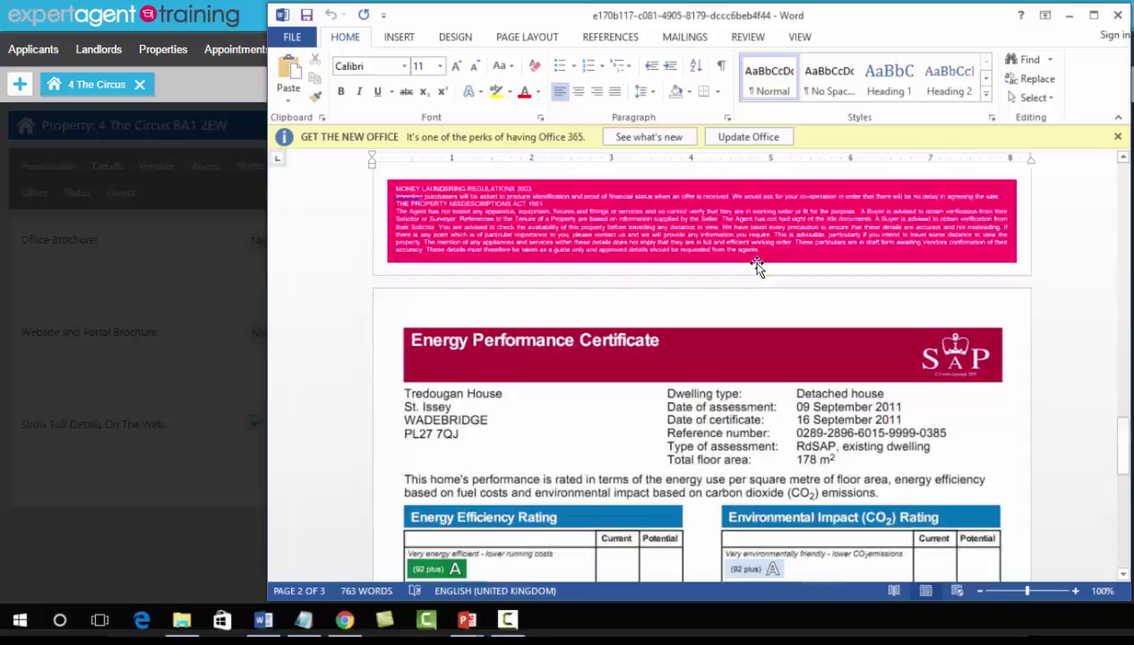
{"action": "scroll", "coordinate": [777, 260], "scroll_direction": "up", "scroll_amount": 5}
{"action": "scroll", "coordinate": [783, 264], "scroll_direction": "up", "scroll_amount": 8}
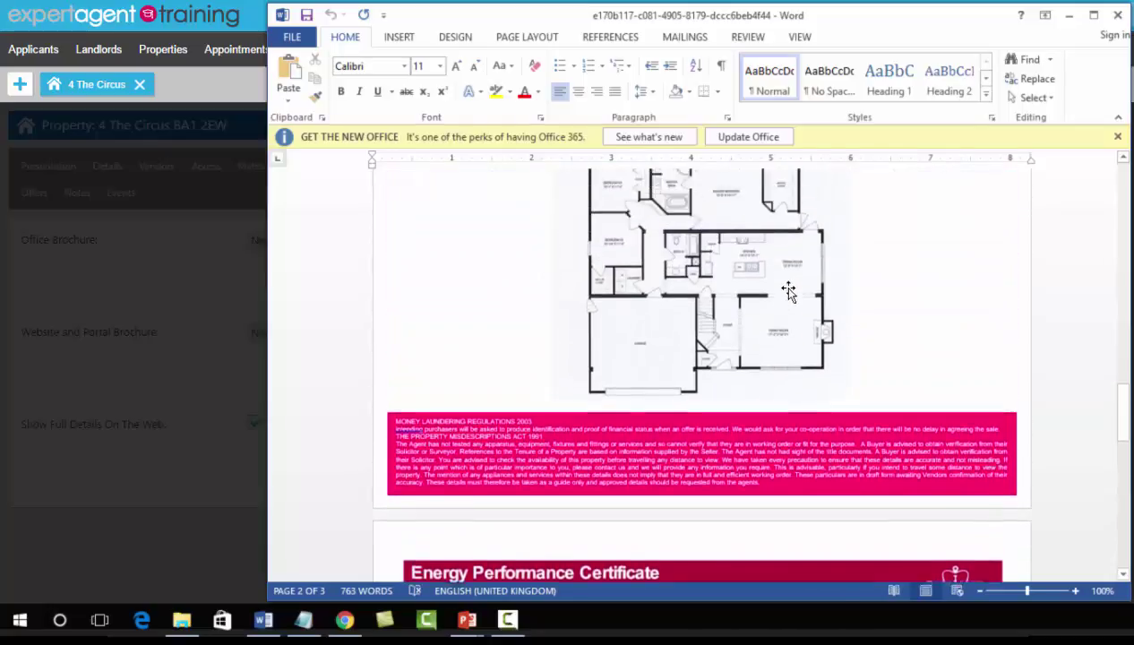
{"action": "scroll", "coordinate": [790, 289], "scroll_direction": "up", "scroll_amount": 5}
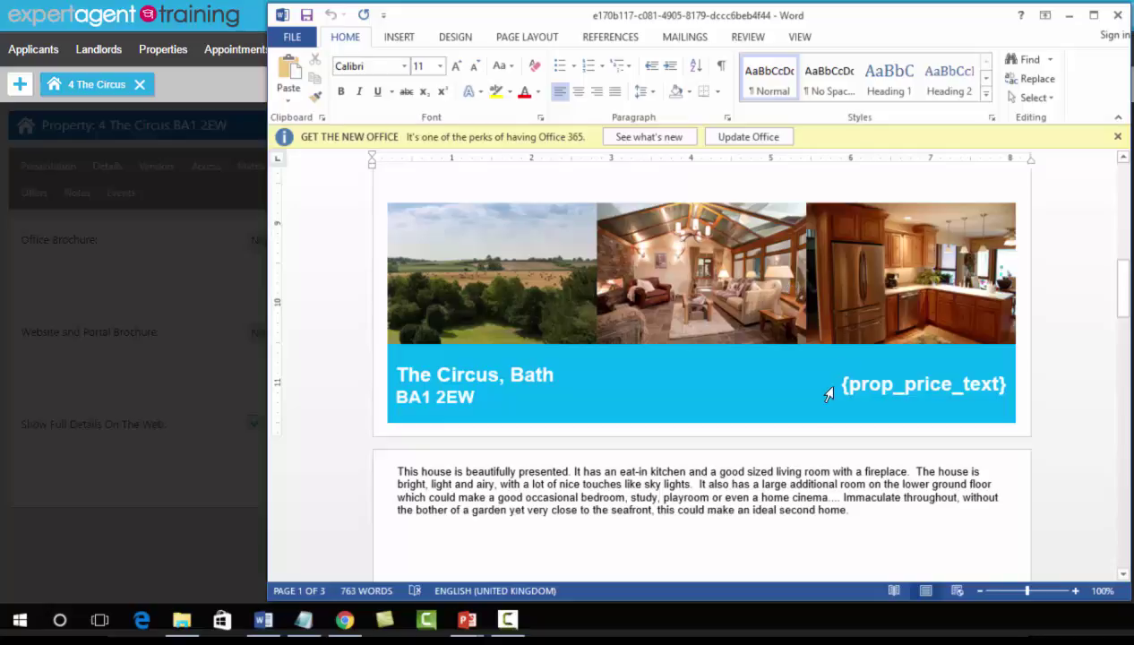
Inspect the {prop_price_text} price placeholder and address text box in the blue banner.
{"action": "left_click_drag", "start_coordinate": [844, 386], "coordinate": [1006, 380]}
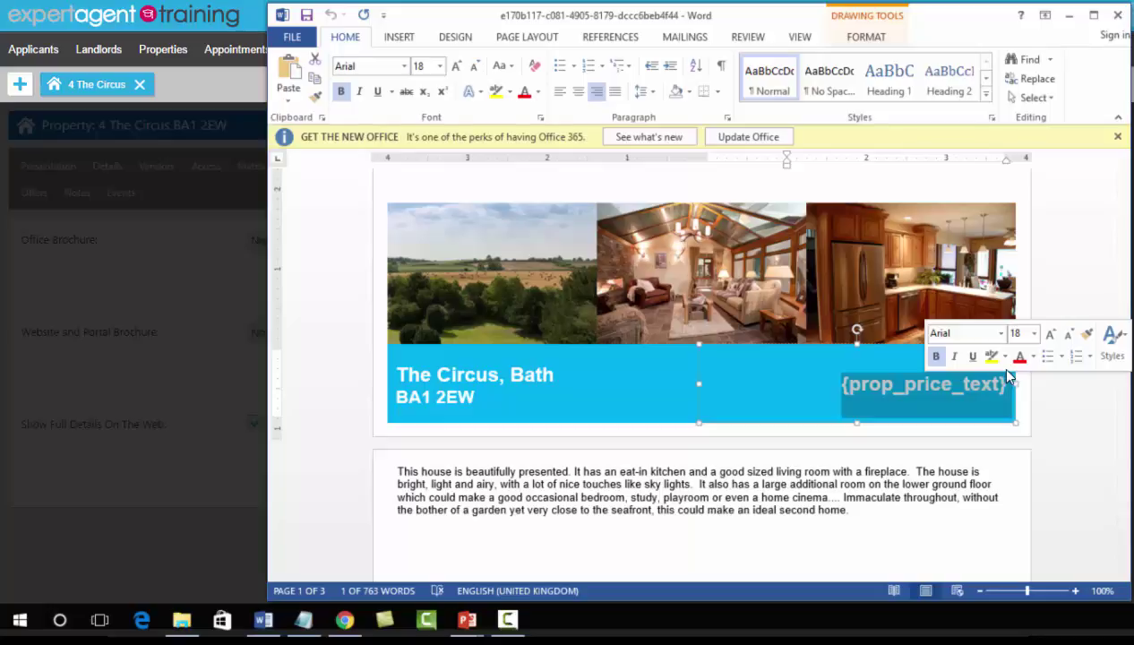
{"action": "left_click", "coordinate": [766, 410]}
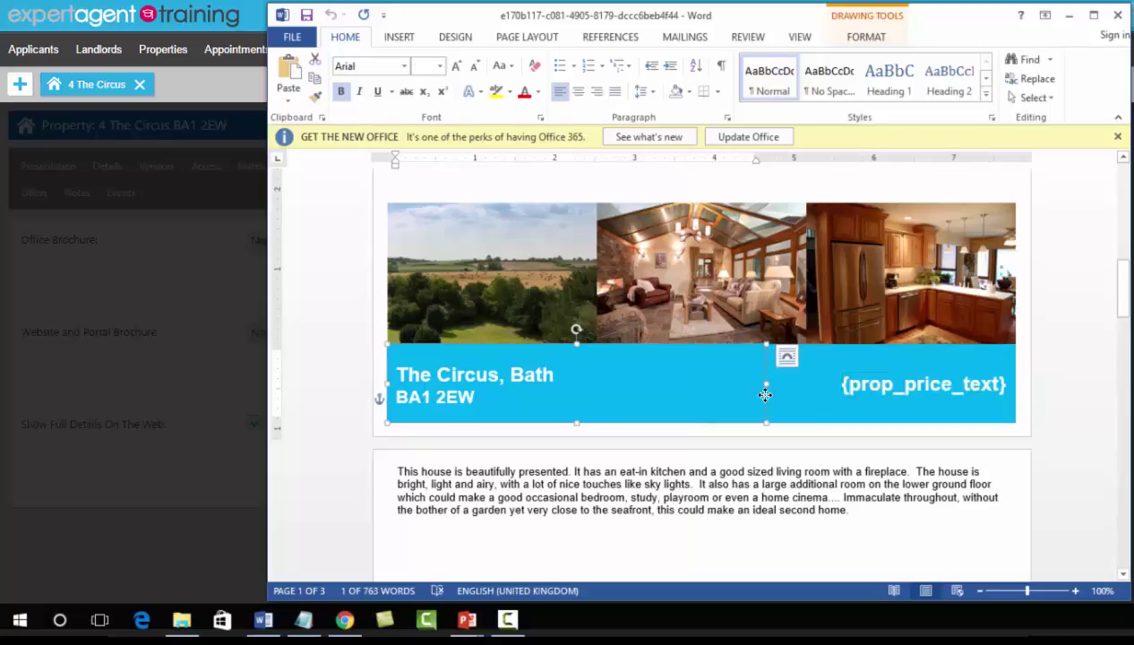
{"action": "left_click", "coordinate": [831, 389]}
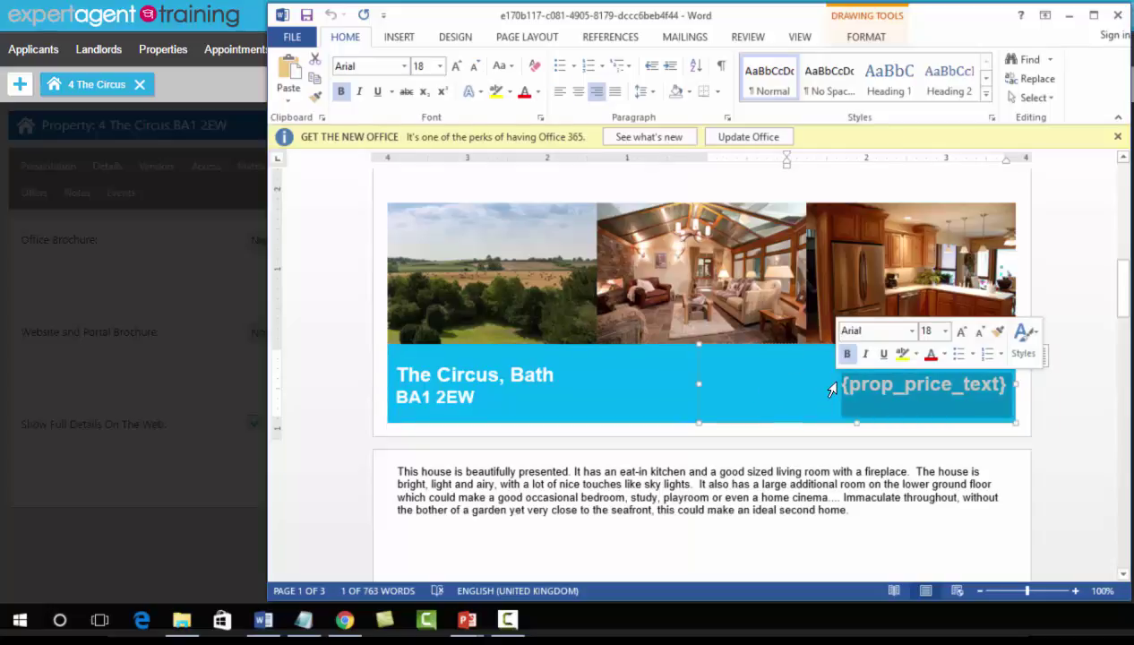
{"action": "left_click", "coordinate": [852, 402]}
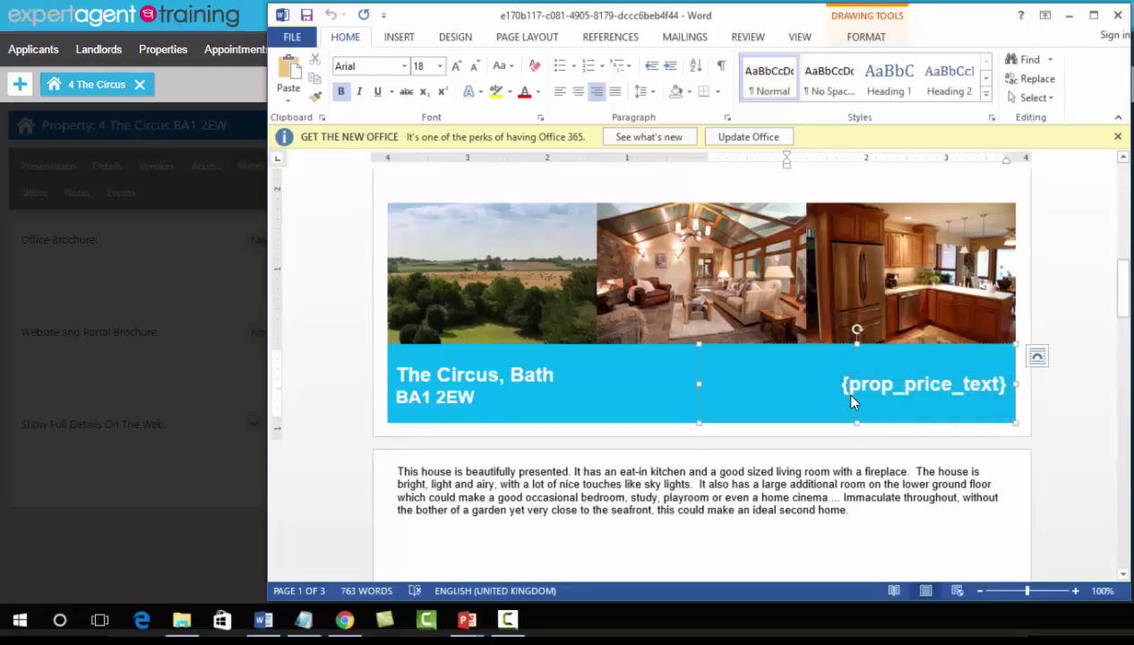
Shorten the top room-descriptions box and move both column text boxes up under the description.
{"action": "scroll", "coordinate": [852, 402], "scroll_direction": "down", "scroll_amount": 10}
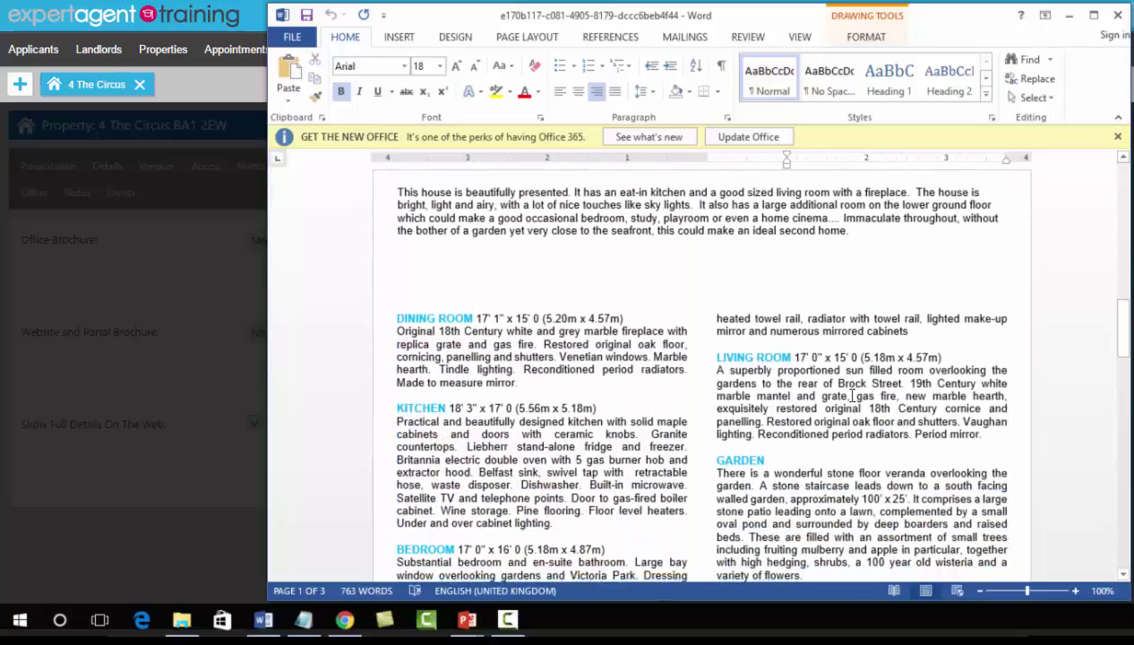
{"action": "scroll", "coordinate": [852, 396], "scroll_direction": "down", "scroll_amount": 5}
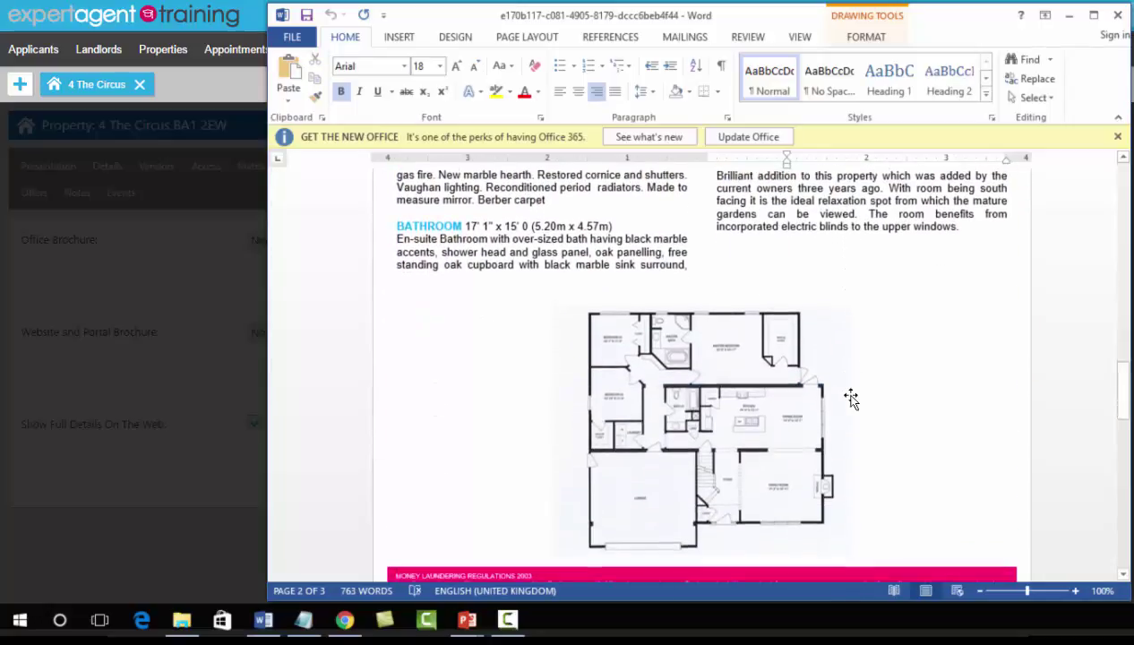
{"action": "scroll", "coordinate": [852, 402], "scroll_direction": "up", "scroll_amount": 8}
{"action": "left_click", "coordinate": [677, 191]}
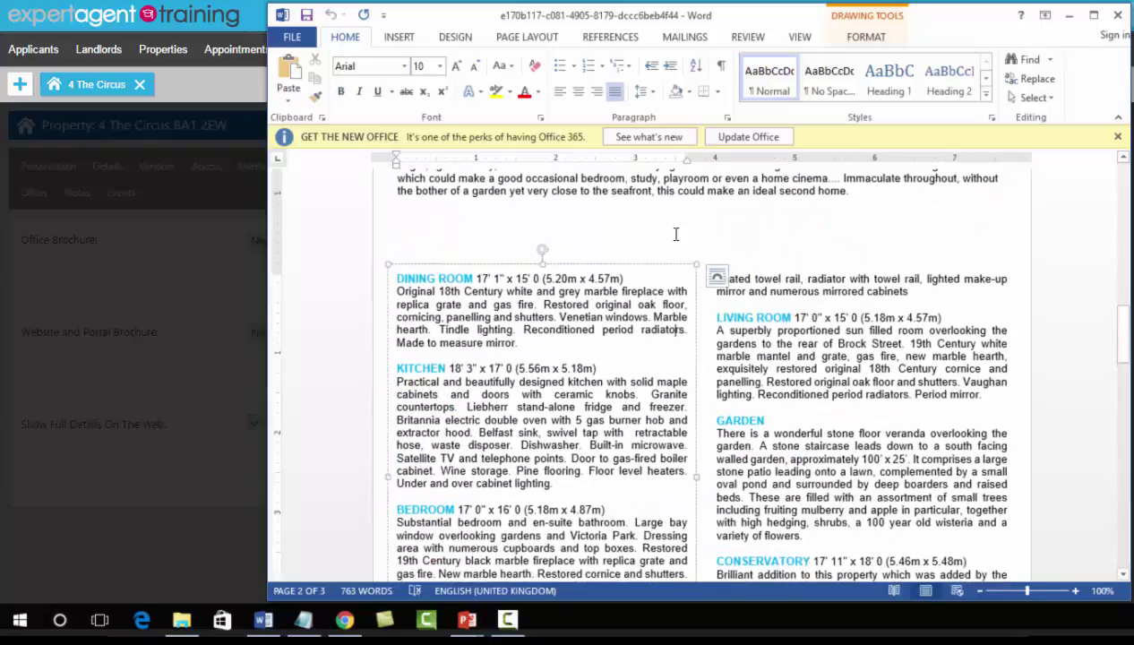
{"action": "left_click_drag", "start_coordinate": [699, 253], "coordinate": [706, 221]}
{"action": "left_click", "coordinate": [535, 268]}
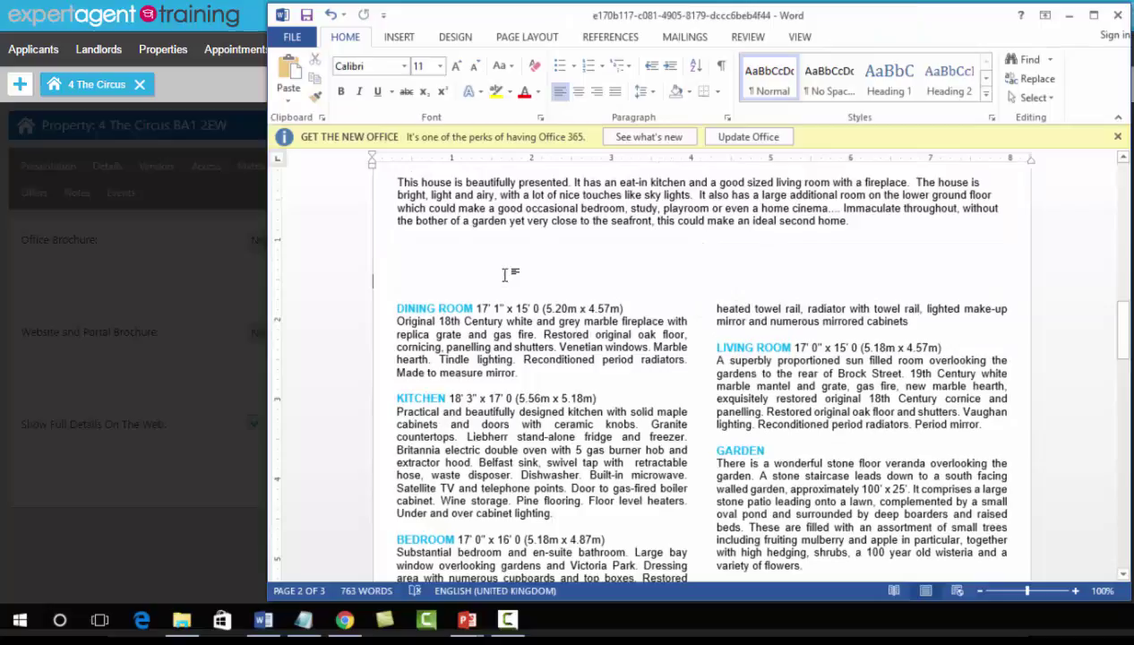
{"action": "left_click", "coordinate": [611, 305]}
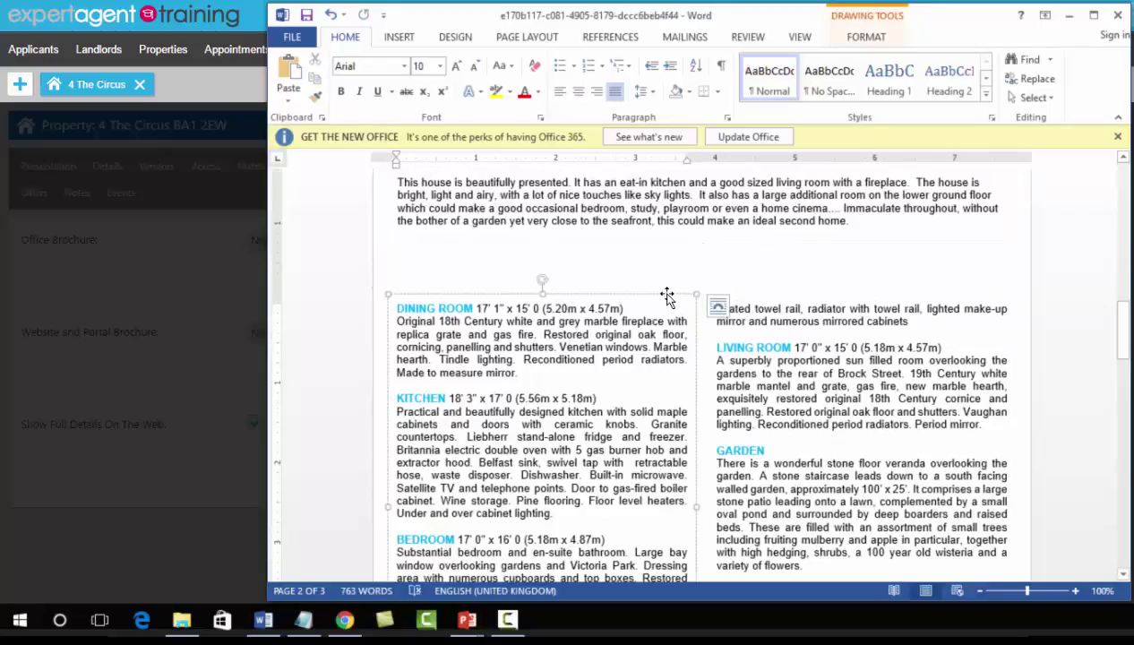
{"action": "left_click_drag", "start_coordinate": [539, 295], "coordinate": [538, 232]}
{"action": "left_click", "coordinate": [858, 300]}
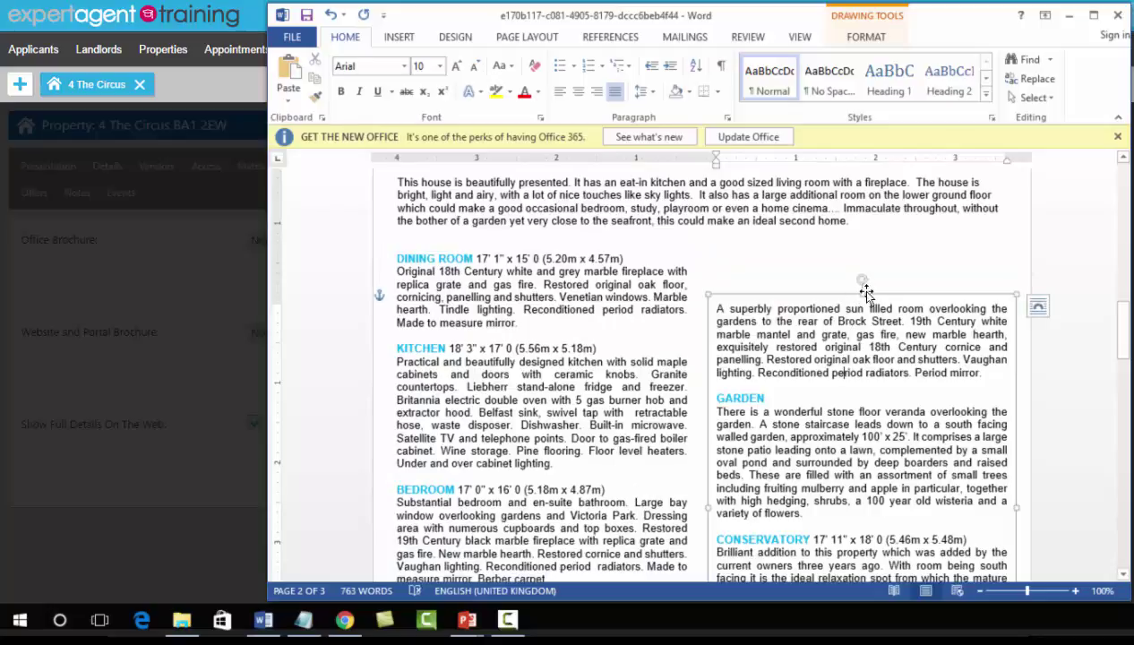
{"action": "left_click_drag", "start_coordinate": [861, 292], "coordinate": [856, 238]}
Move the floor plan image beside the Living Room heading.
{"action": "scroll", "coordinate": [806, 376], "scroll_direction": "down", "scroll_amount": 6}
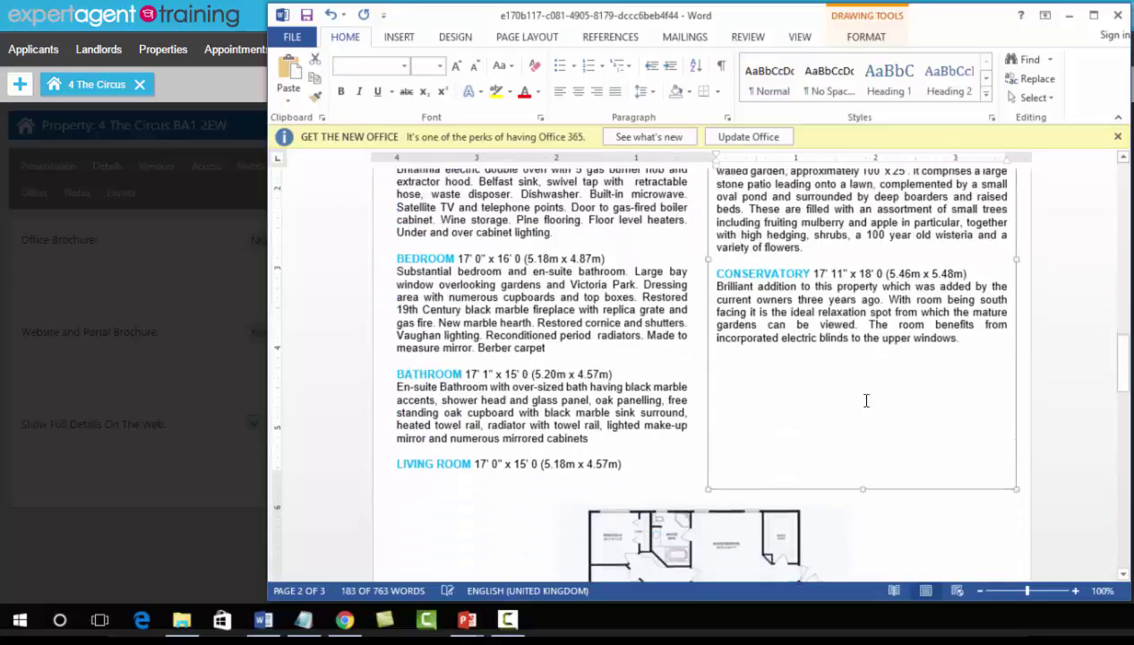
{"action": "left_click", "coordinate": [764, 385]}
{"action": "left_click_drag", "start_coordinate": [764, 385], "coordinate": [879, 343]}
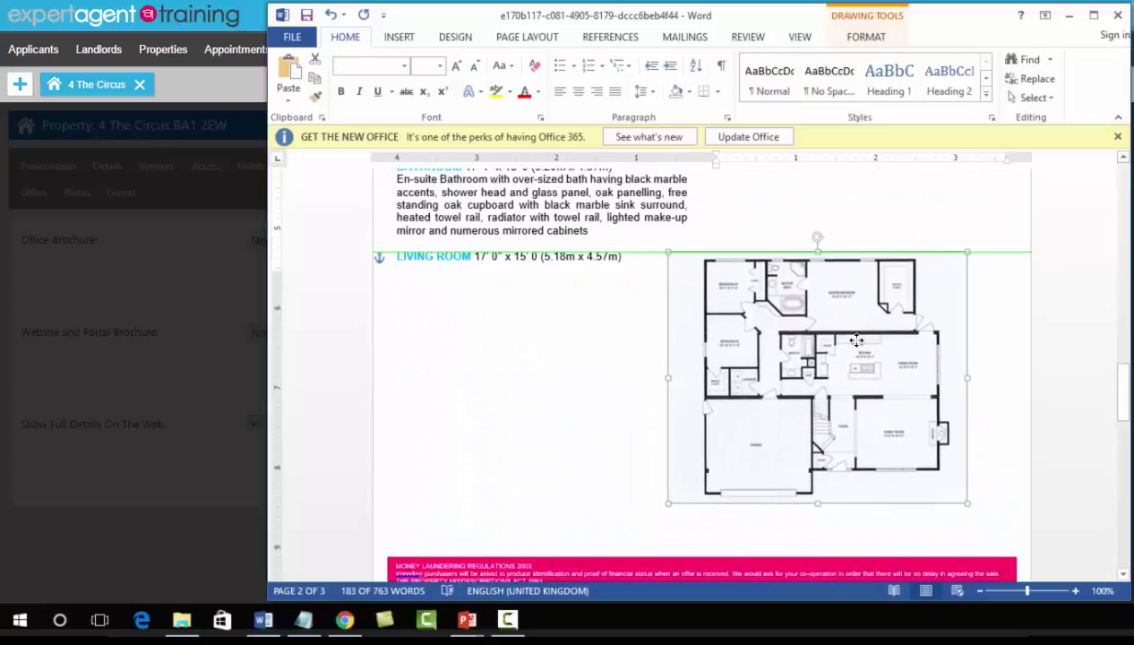
{"action": "left_click", "coordinate": [1058, 330]}
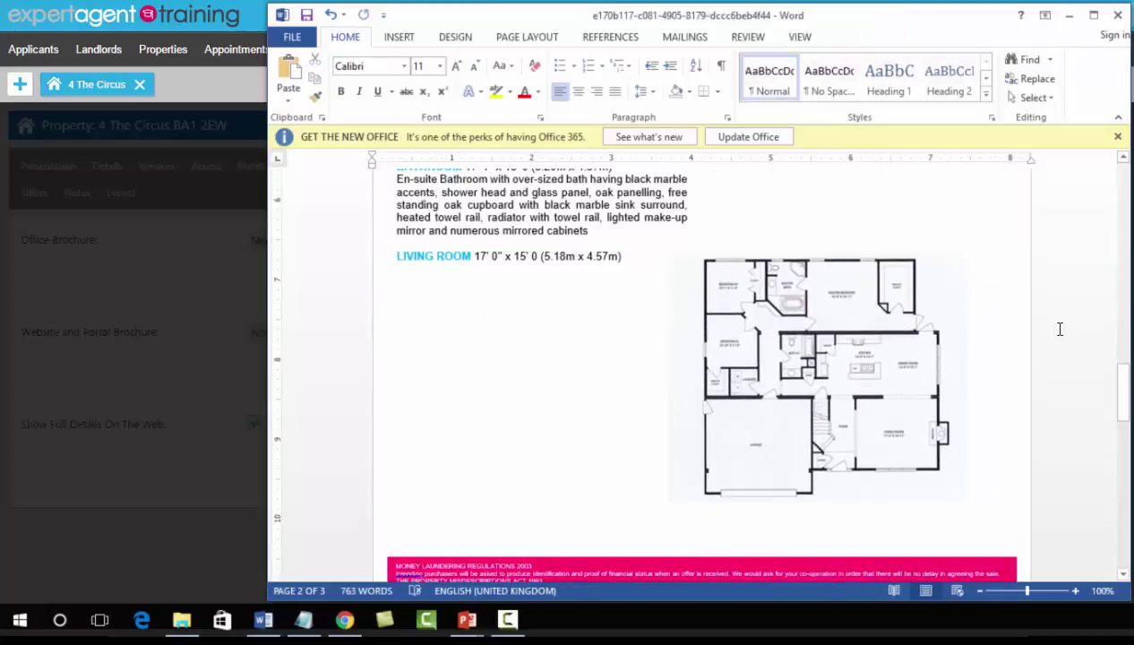
Delete the stray LIVING ROOM line under the bathroom entry, then reselect the price box.
{"action": "triple_click", "coordinate": [395, 250]}
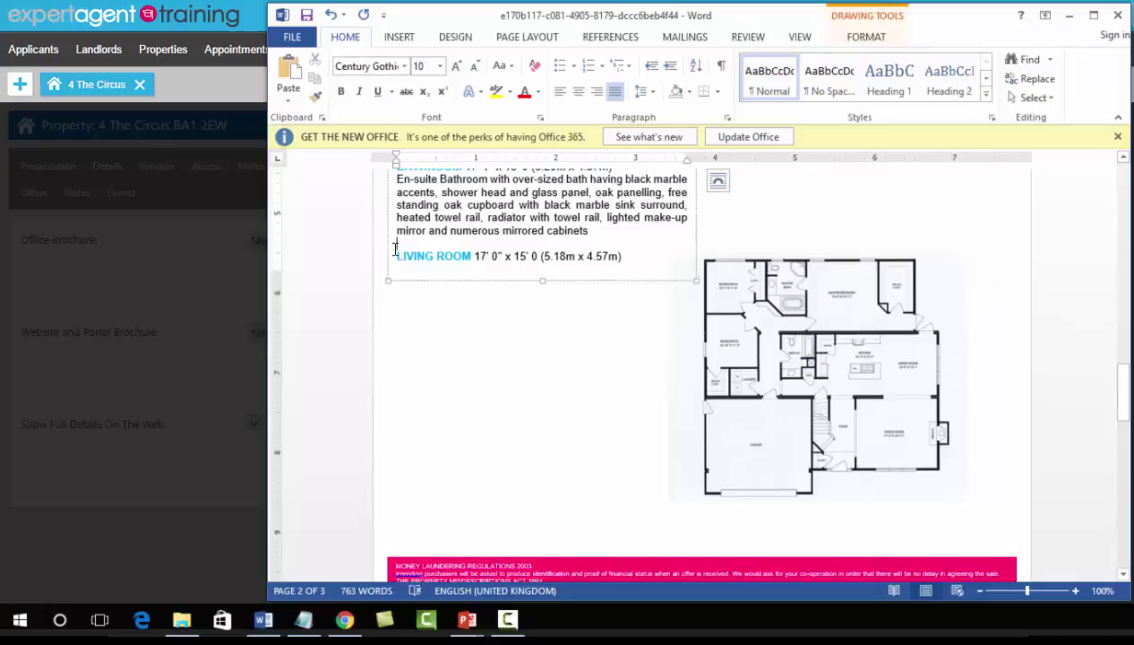
{"action": "key", "text": "Delete"}
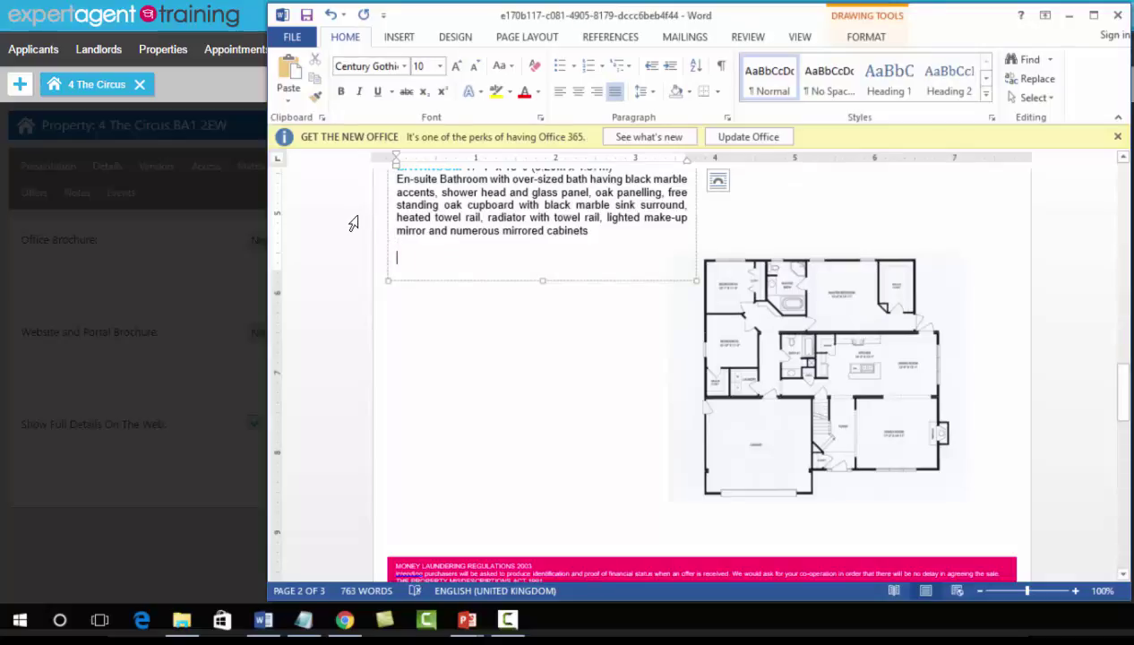
{"action": "left_click", "coordinate": [540, 452]}
{"action": "scroll", "coordinate": [540, 451], "scroll_direction": "up", "scroll_amount": 15}
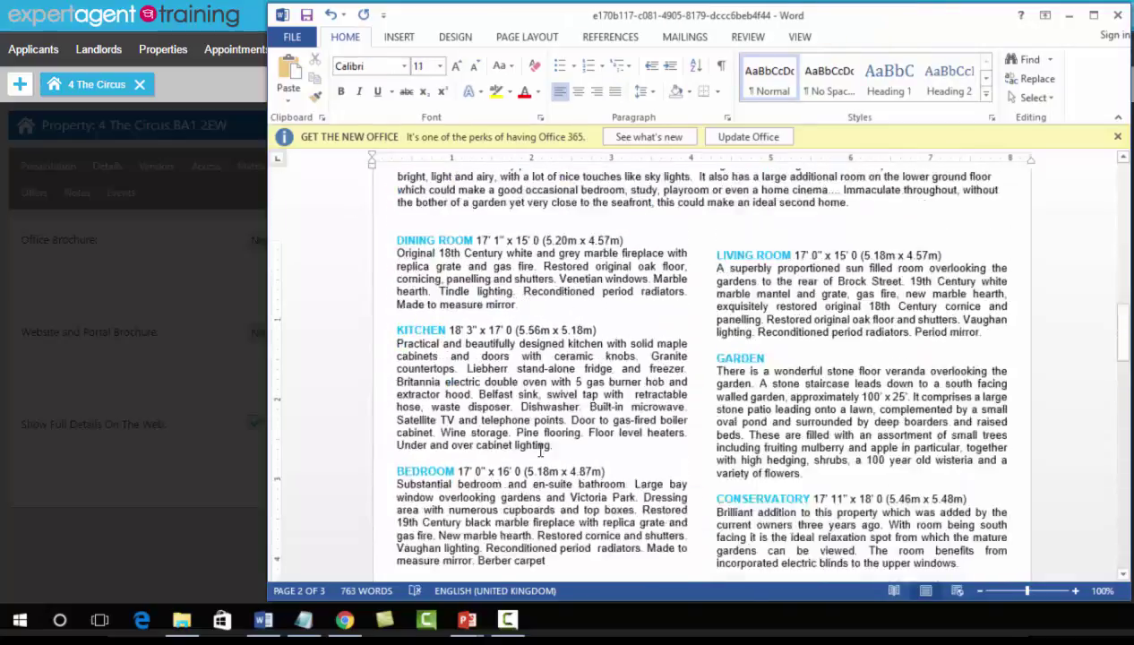
{"action": "scroll", "coordinate": [540, 451], "scroll_direction": "up", "scroll_amount": 1}
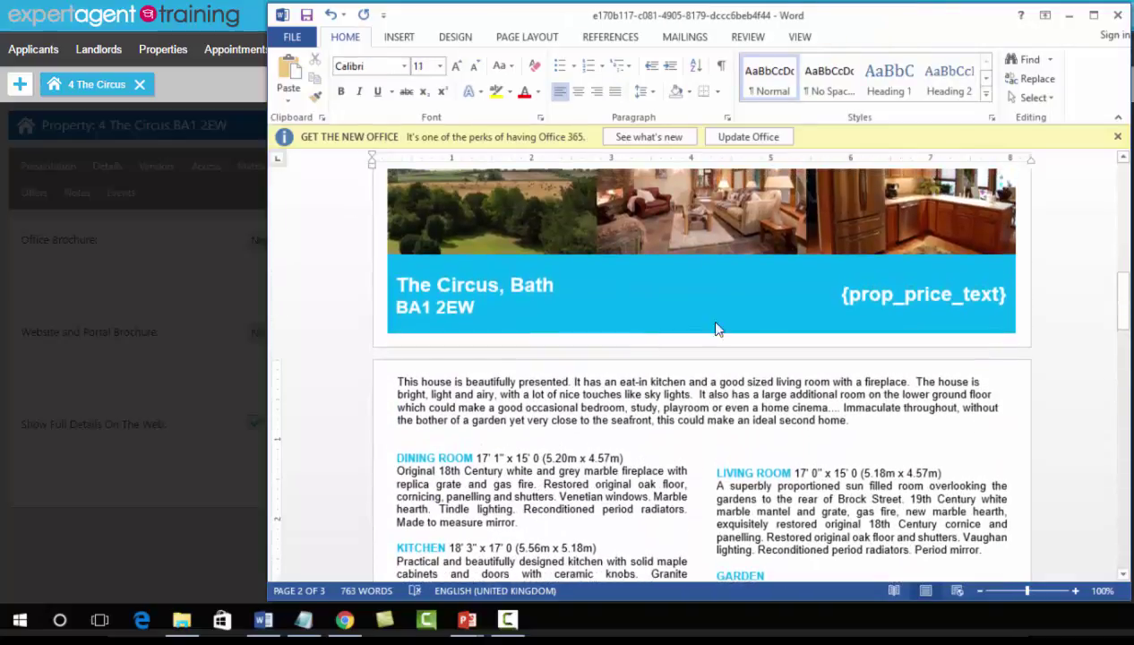
{"action": "left_click", "coordinate": [844, 294]}
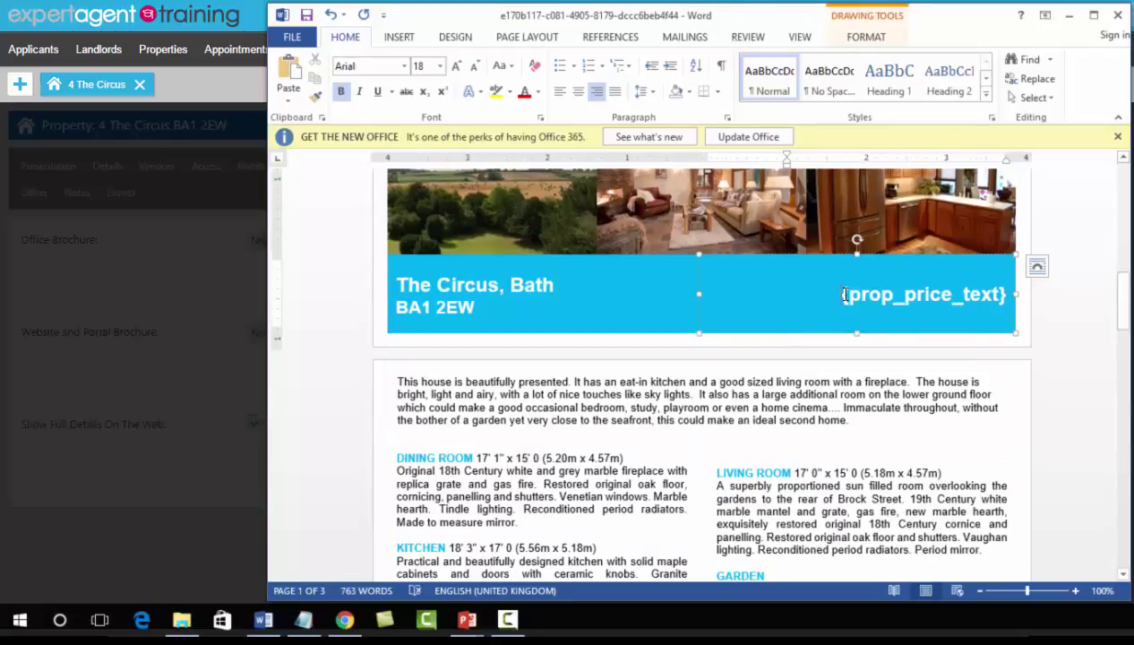
Save the brochure to the Desktop as a Word document named Brochure.
{"action": "left_click", "coordinate": [291, 37]}
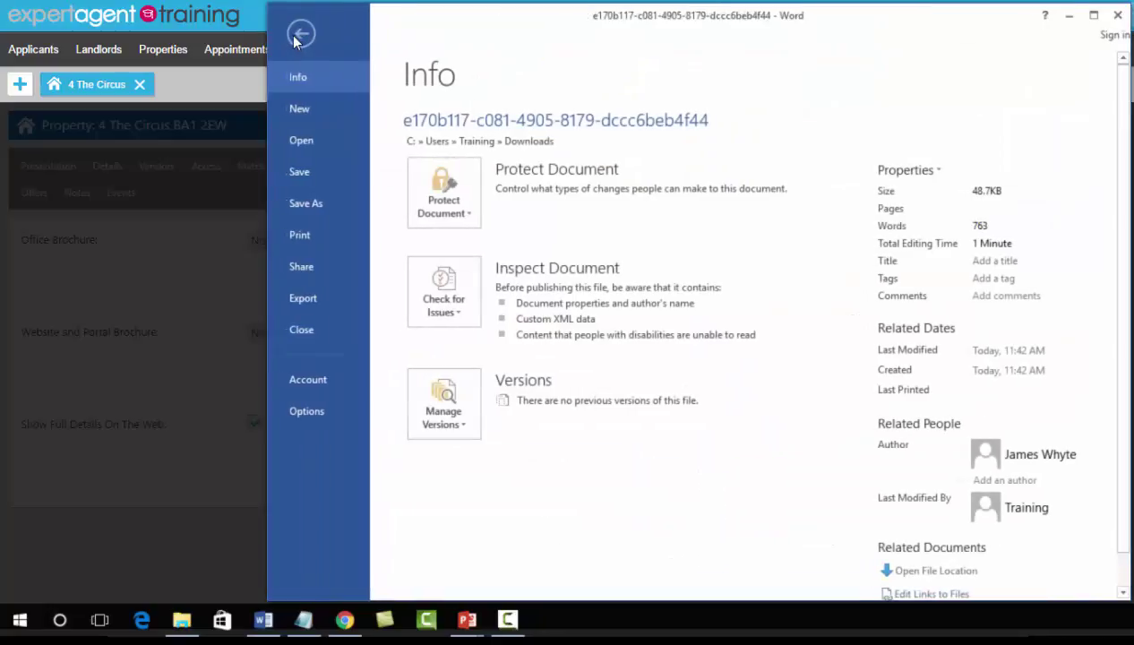
{"action": "left_click", "coordinate": [295, 205]}
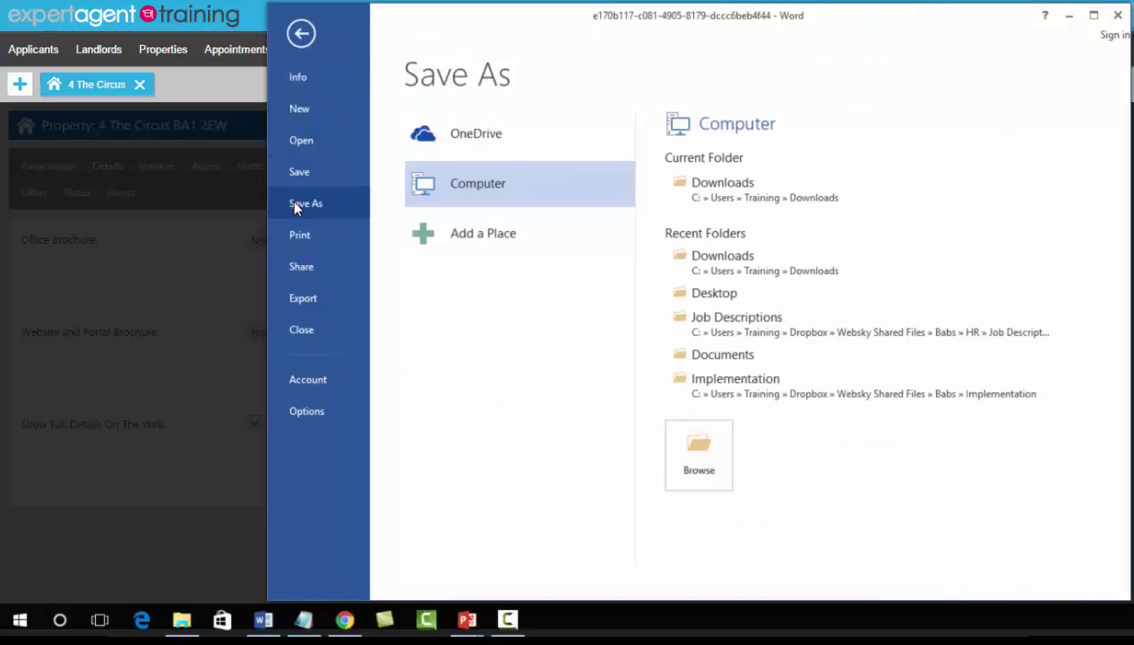
{"action": "left_click", "coordinate": [760, 300]}
{"action": "type", "text": "Broc"}
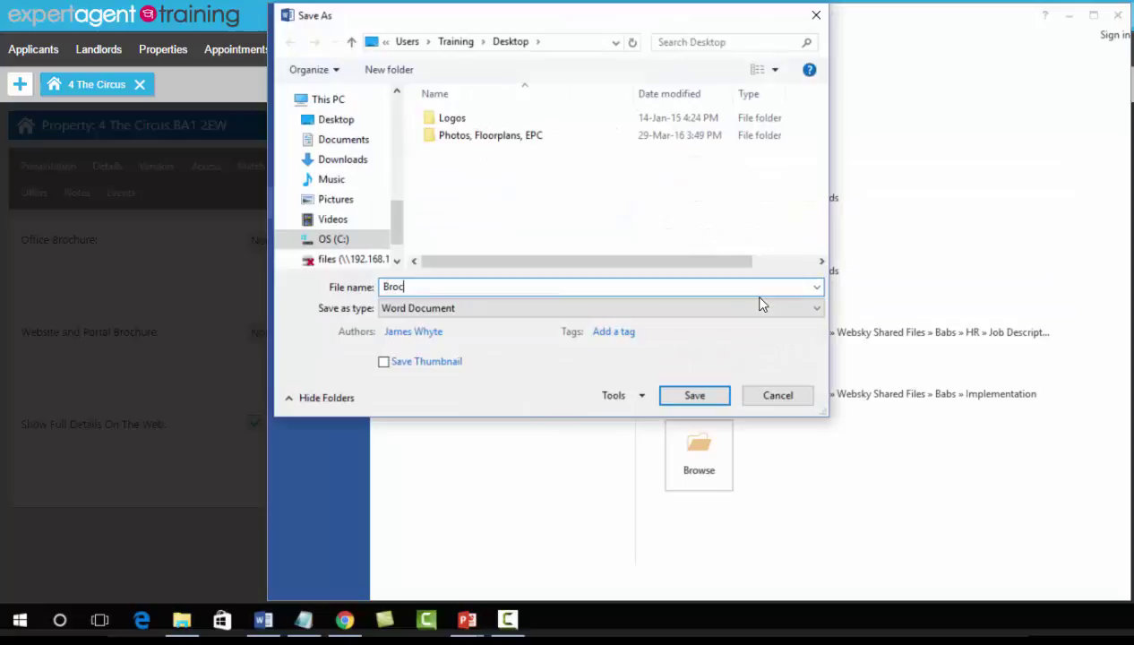
{"action": "type", "text": "hure"}
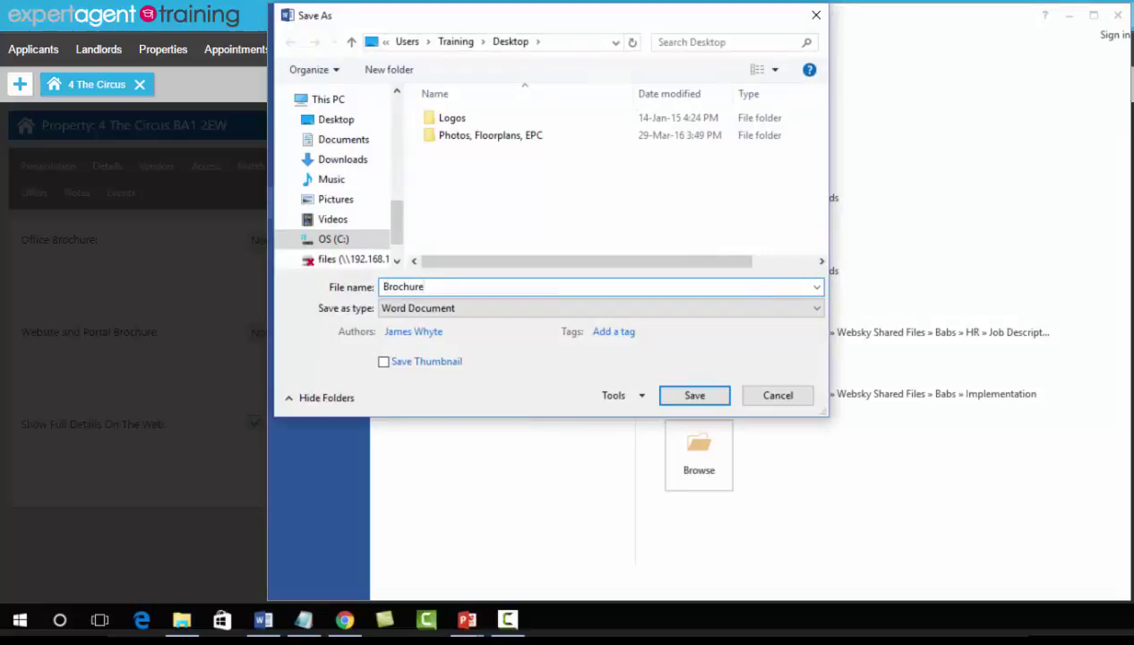
{"action": "left_click", "coordinate": [692, 397]}
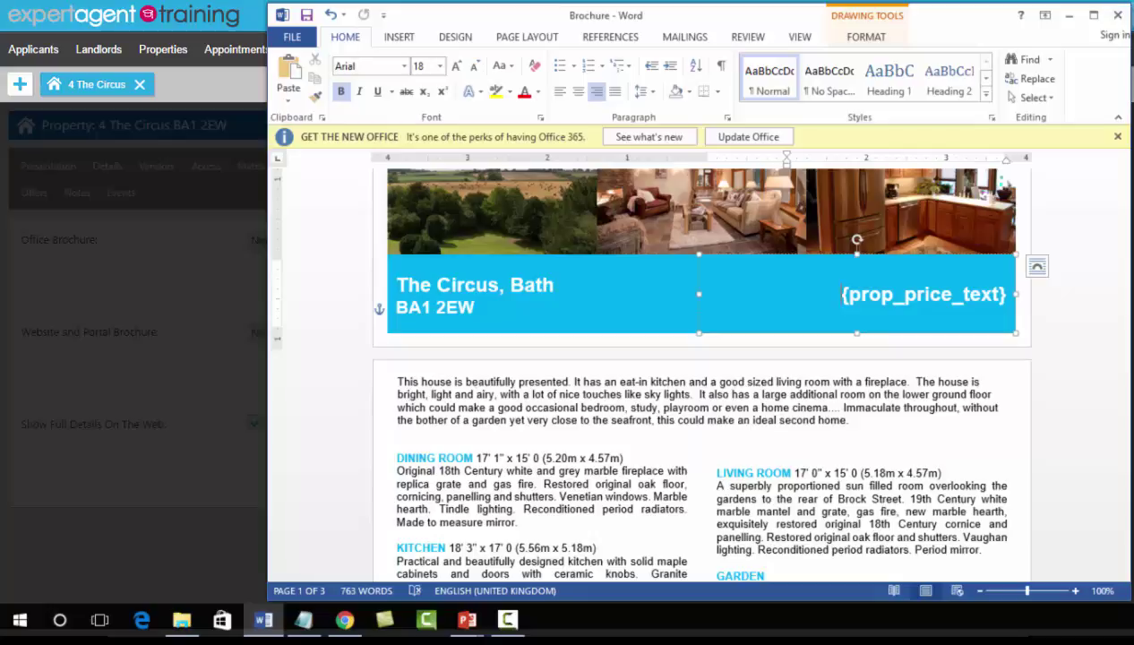
Close Word and choose Brochure.docx from the Desktop in the Upload Word Brochure dialog.
{"action": "left_click", "coordinate": [1117, 18]}
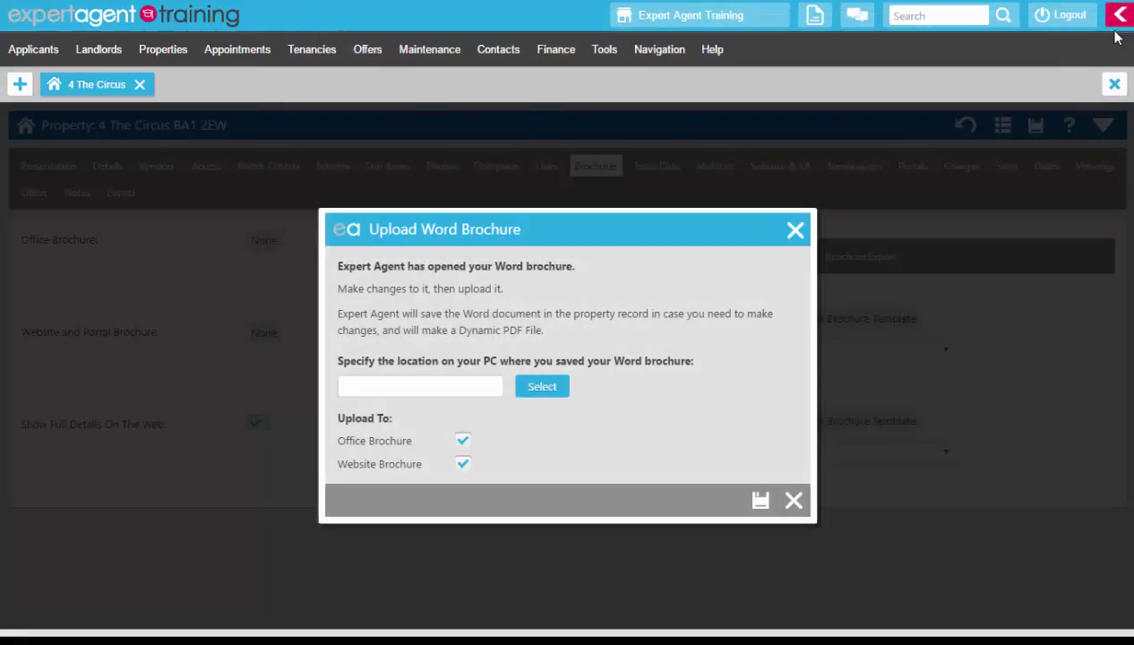
{"action": "left_click", "coordinate": [542, 387]}
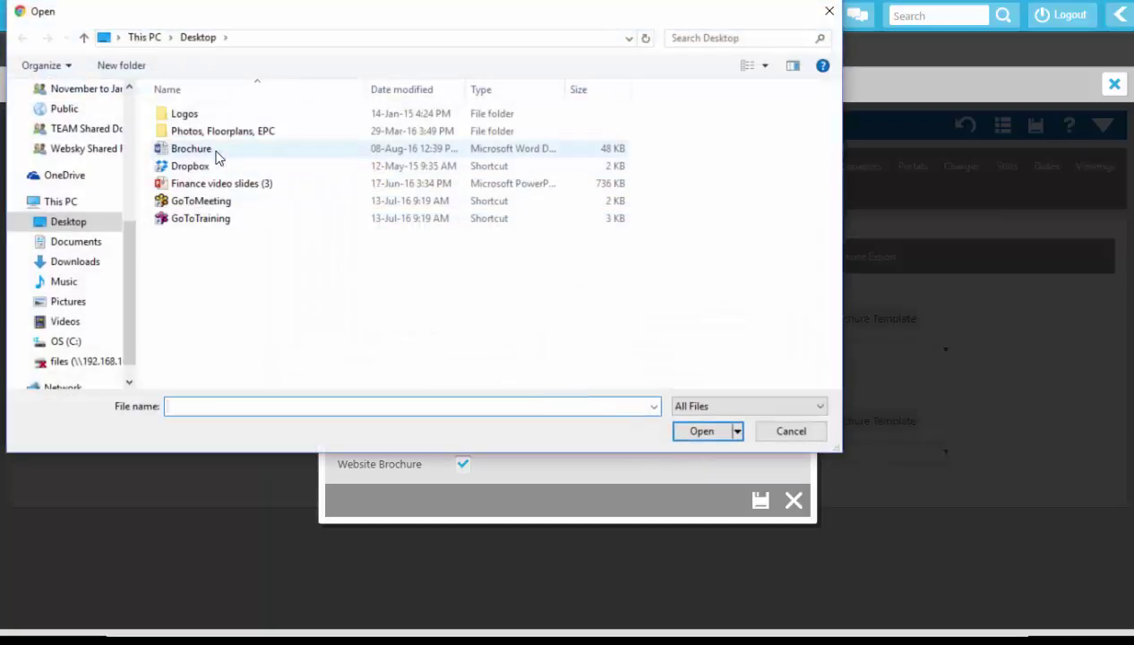
{"action": "left_click", "coordinate": [218, 158]}
{"action": "left_click", "coordinate": [700, 431]}
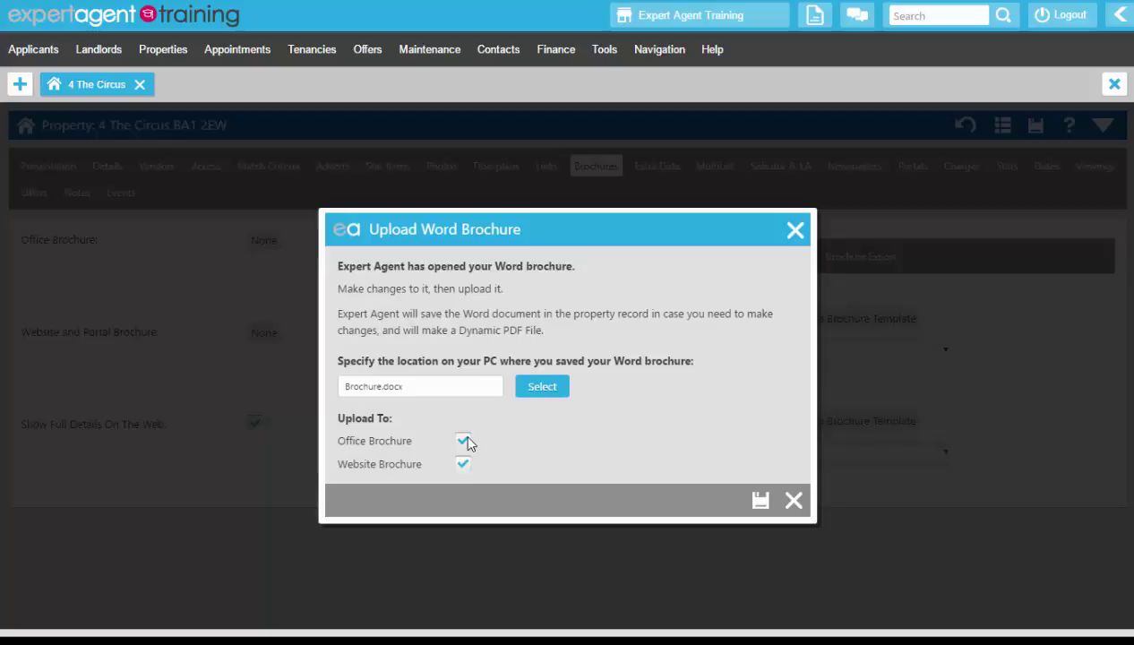
Keep both Office and Website Brochure ticked and upload Brochure.docx for conversion.
{"action": "left_click", "coordinate": [463, 464]}
{"action": "left_click", "coordinate": [462, 467]}
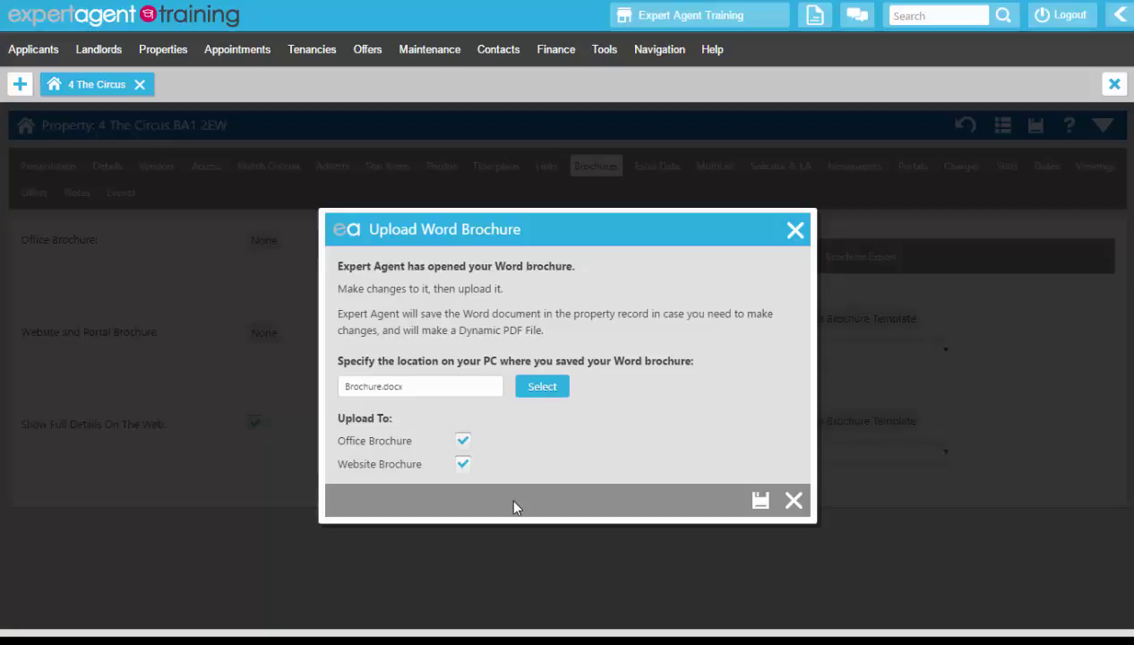
{"action": "left_click", "coordinate": [760, 502]}
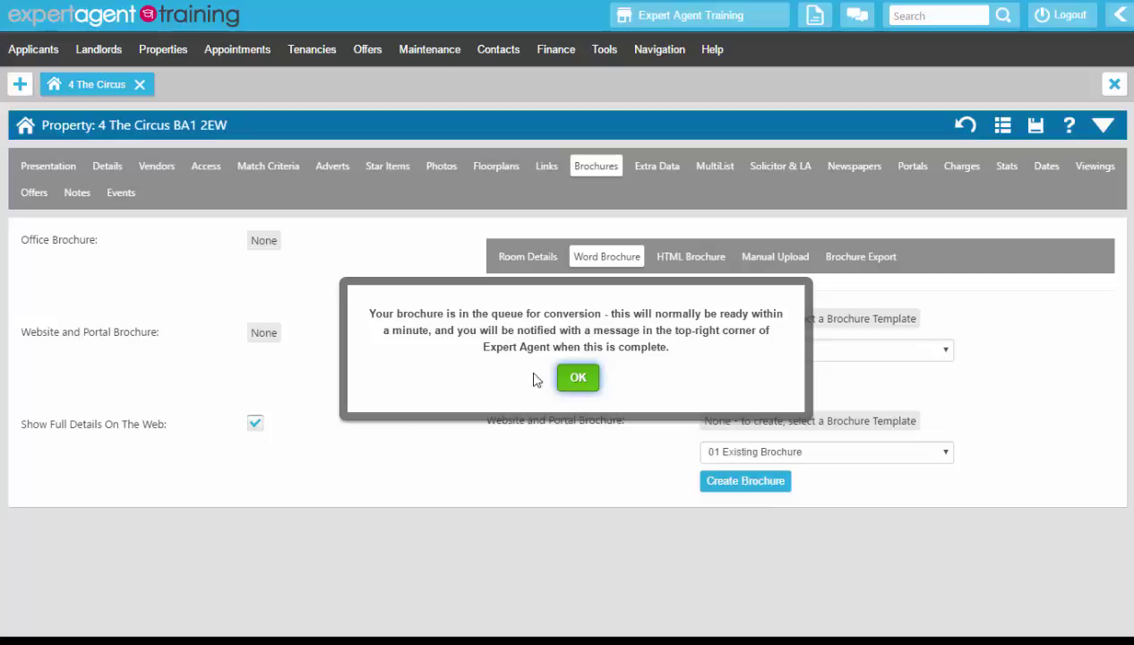
Dismiss the conversion notice and wait for both brochures to show Word based Dynamic PDF.
{"action": "left_click", "coordinate": [581, 378]}
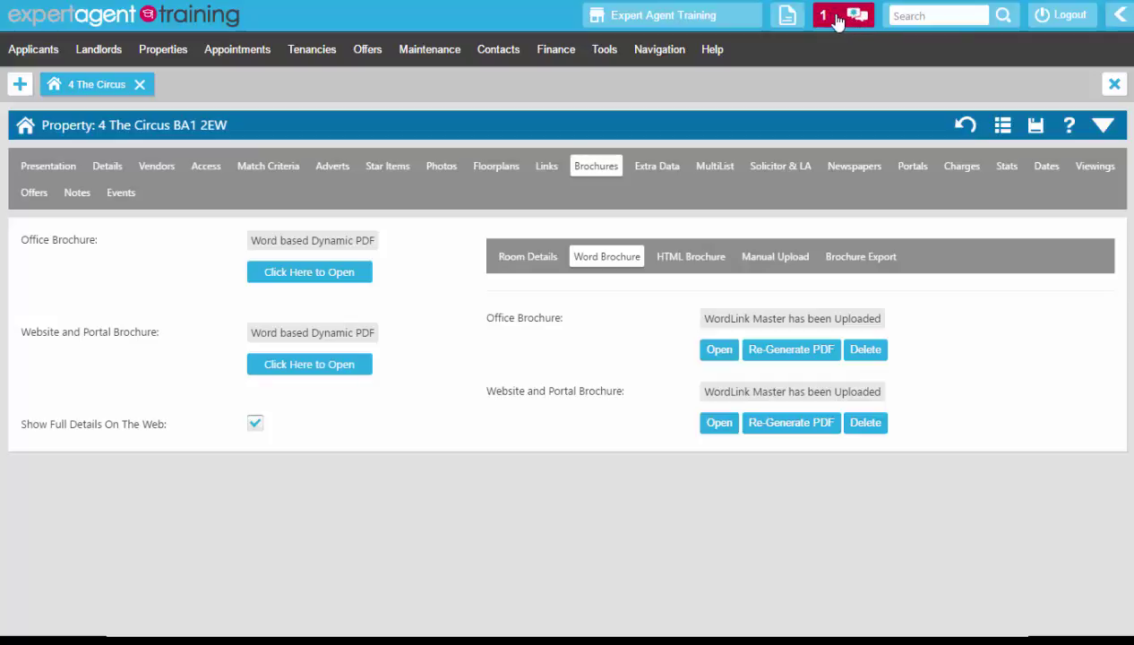
Open the 'Your Brochure for 4 The Circus is Ready' message and its PDF brochure.
{"action": "left_click", "coordinate": [837, 20]}
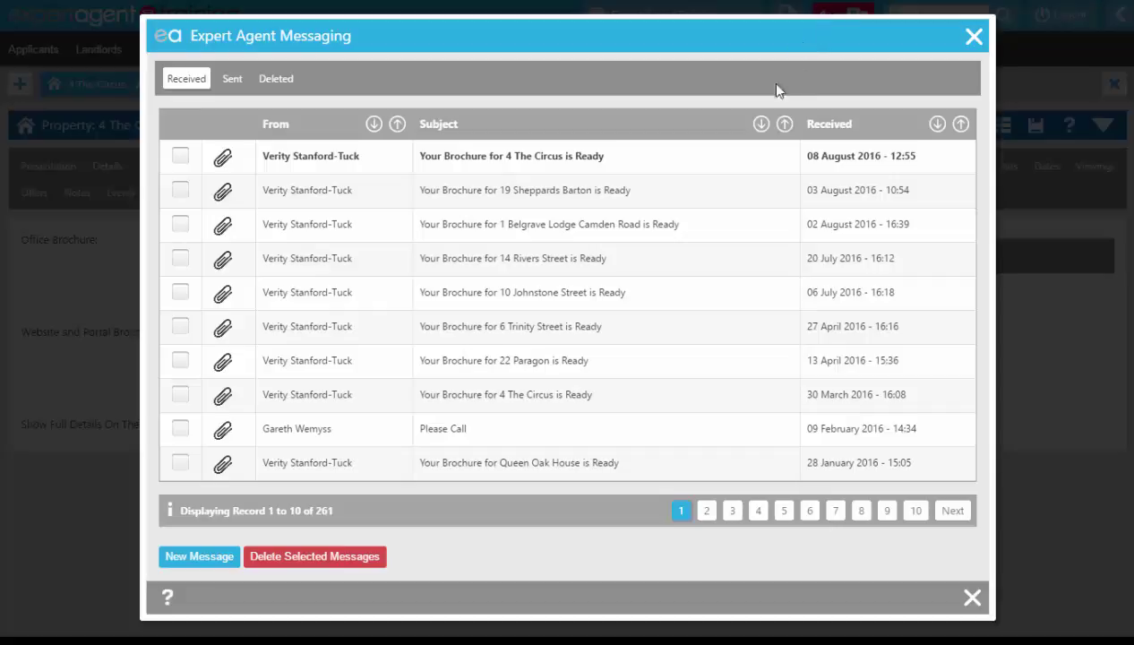
{"action": "left_click", "coordinate": [510, 158]}
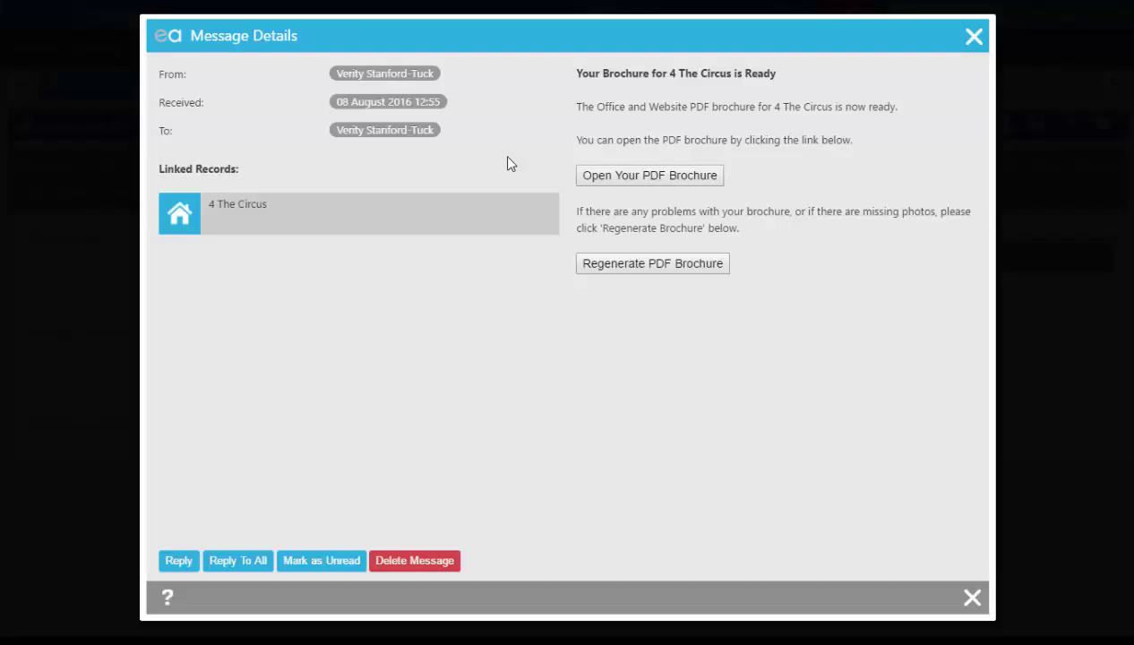
{"action": "left_click", "coordinate": [664, 185]}
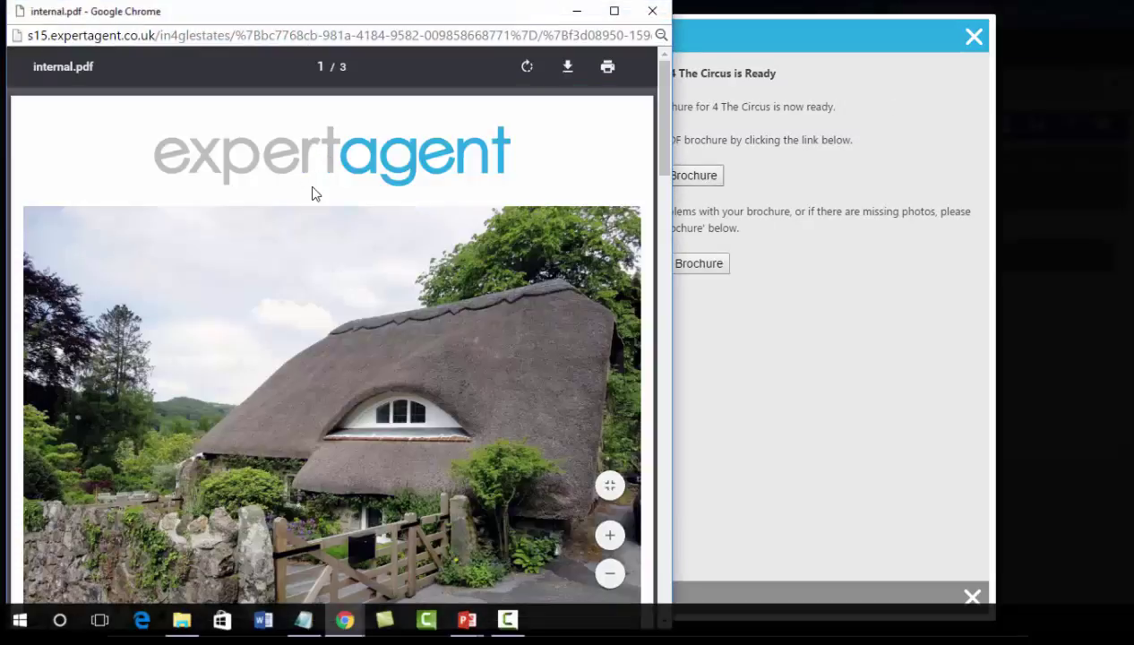
Scroll through all 3 pages of internal.pdf, checking the £400,000 price, rooms, floor plan and EPC.
{"action": "scroll", "coordinate": [312, 197], "scroll_direction": "down", "scroll_amount": 4}
{"action": "scroll", "coordinate": [313, 215], "scroll_direction": "down", "scroll_amount": 1}
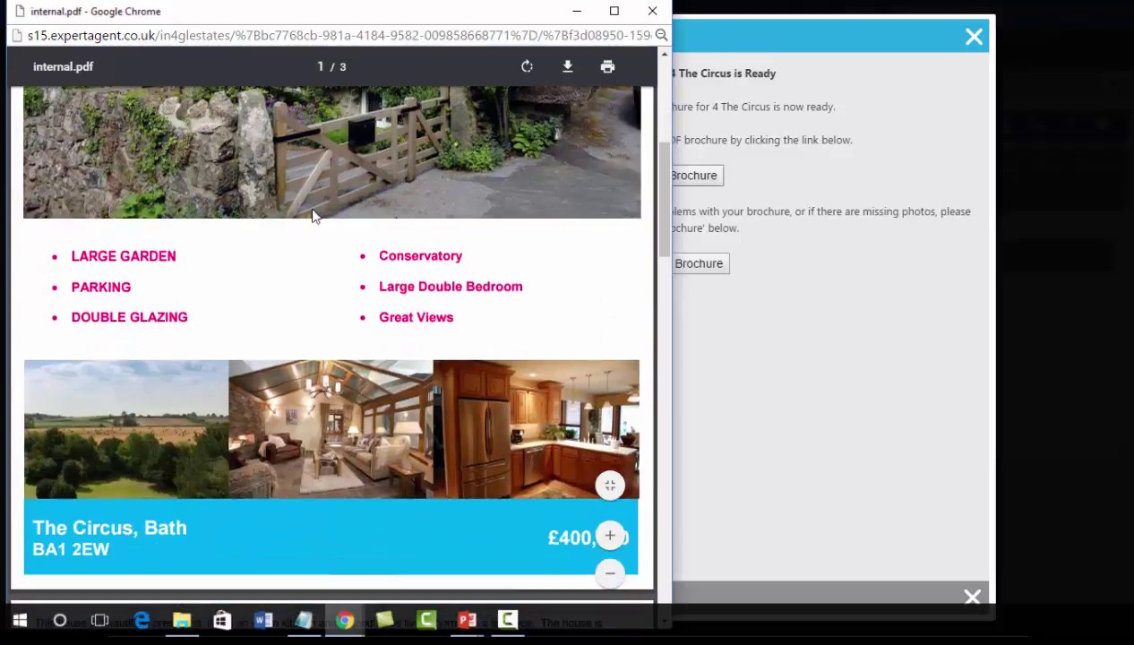
{"action": "scroll", "coordinate": [326, 263], "scroll_direction": "down", "scroll_amount": 1}
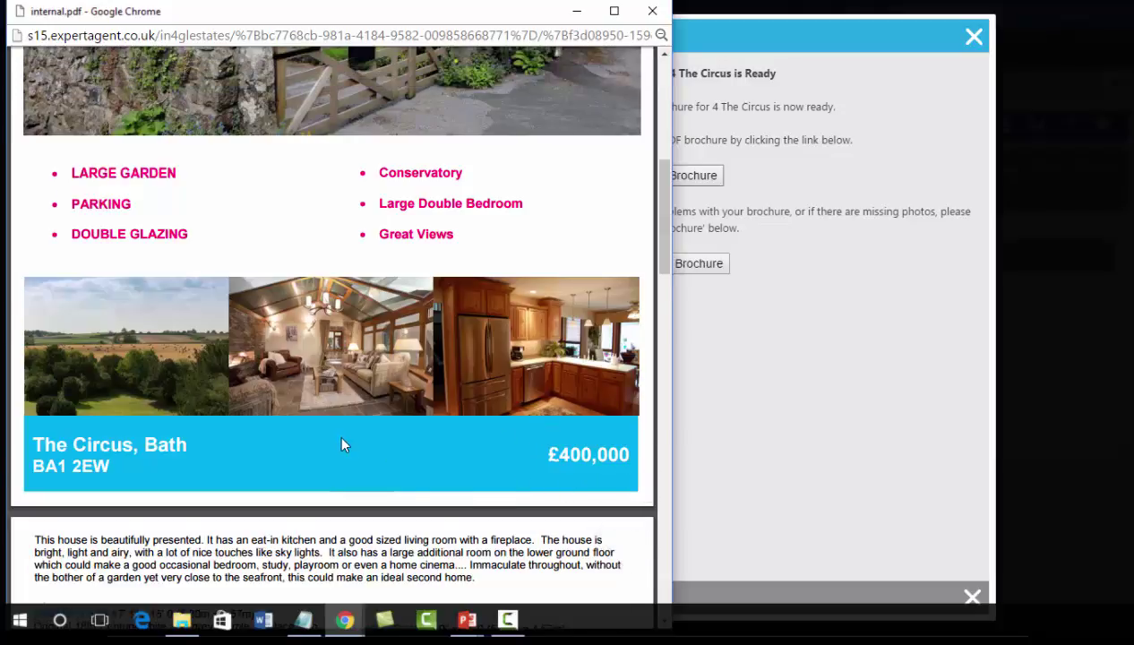
{"action": "scroll", "coordinate": [342, 439], "scroll_direction": "down", "scroll_amount": 8}
{"action": "scroll", "coordinate": [340, 435], "scroll_direction": "down", "scroll_amount": 10}
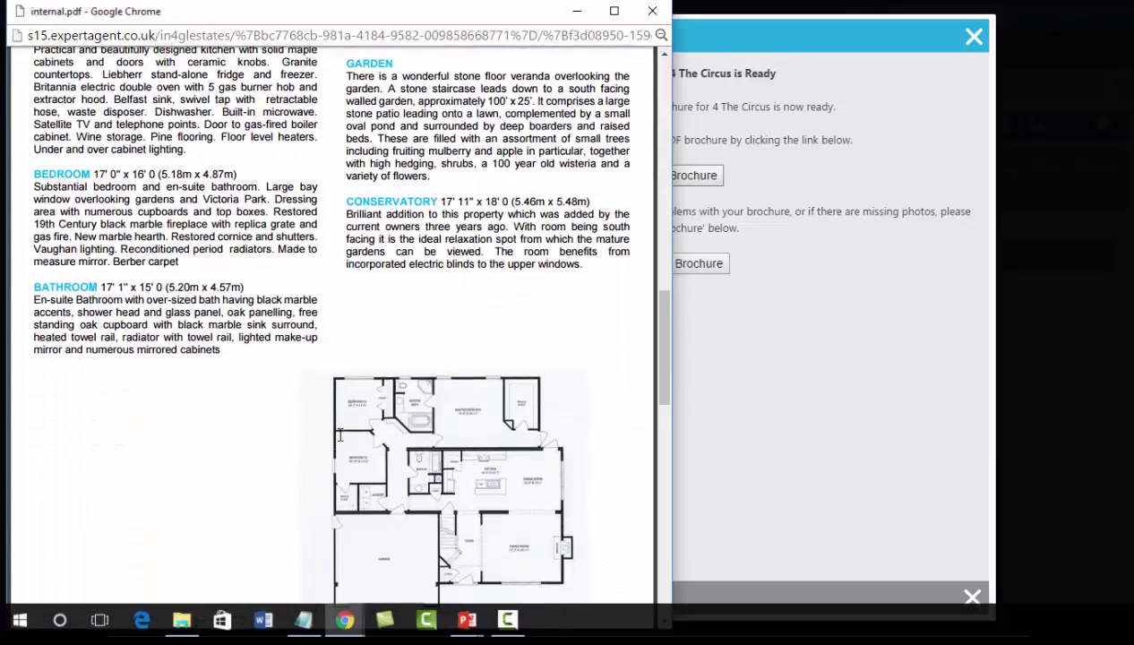
{"action": "scroll", "coordinate": [340, 434], "scroll_direction": "down", "scroll_amount": 2}
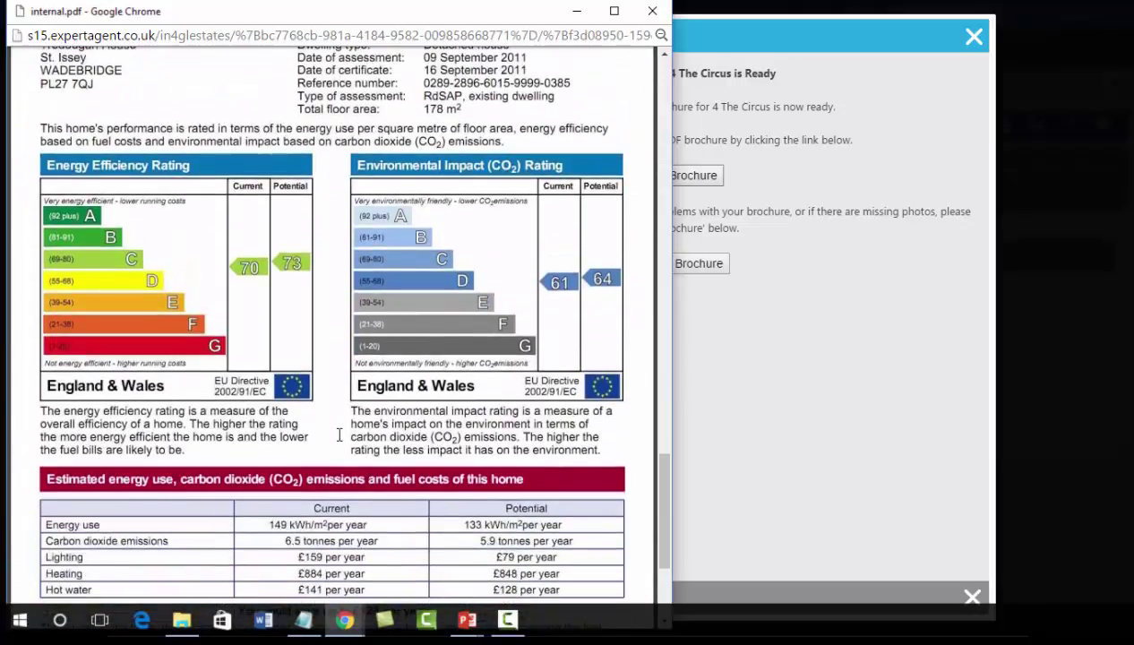
{"action": "scroll", "coordinate": [340, 434], "scroll_direction": "up", "scroll_amount": 20}
{"action": "scroll", "coordinate": [339, 441], "scroll_direction": "up", "scroll_amount": 5}
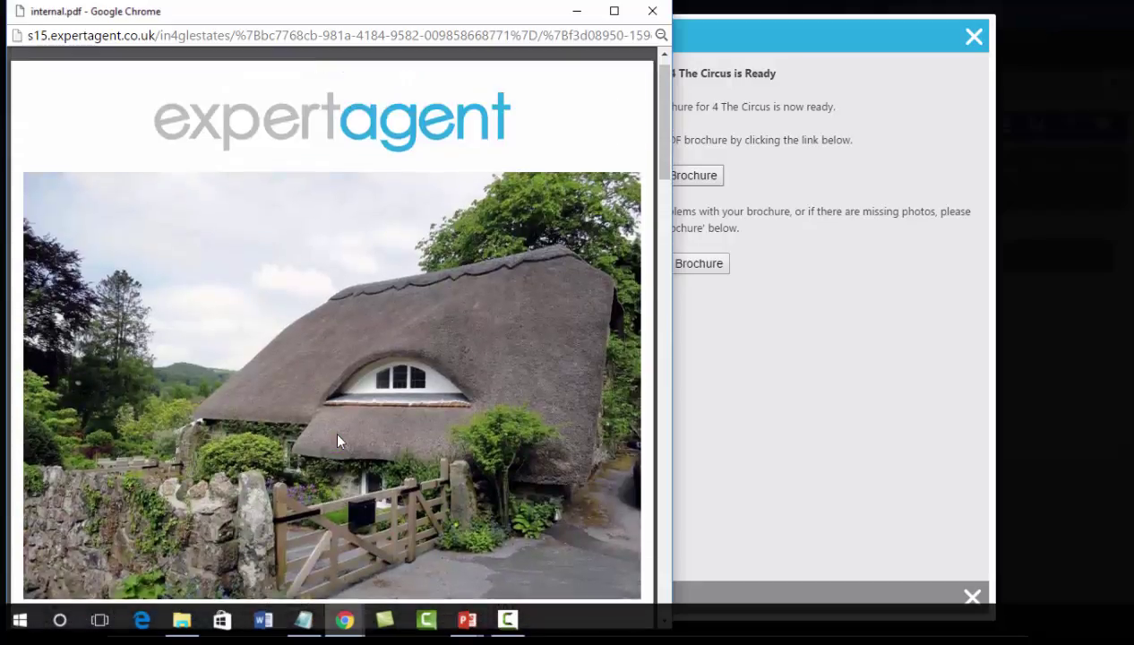
{"action": "mouse_move", "coordinate": [608, 84]}
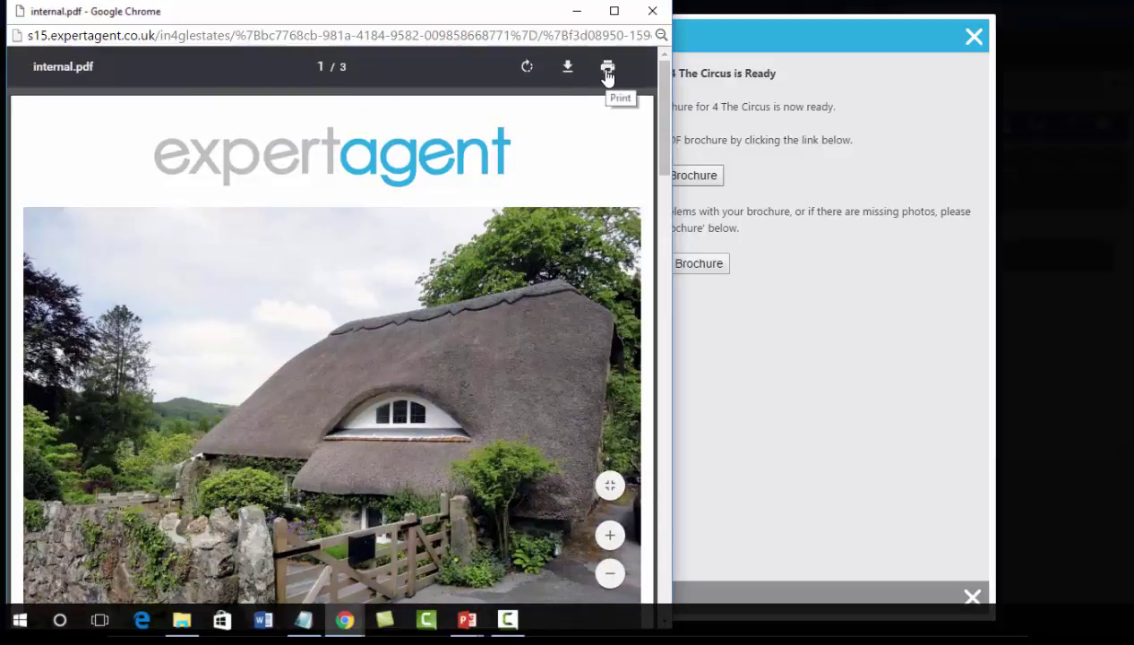
Close the PDF, reopen 4 The Circus, check its brochures, then view its Brochures tab.
{"action": "left_click", "coordinate": [648, 19]}
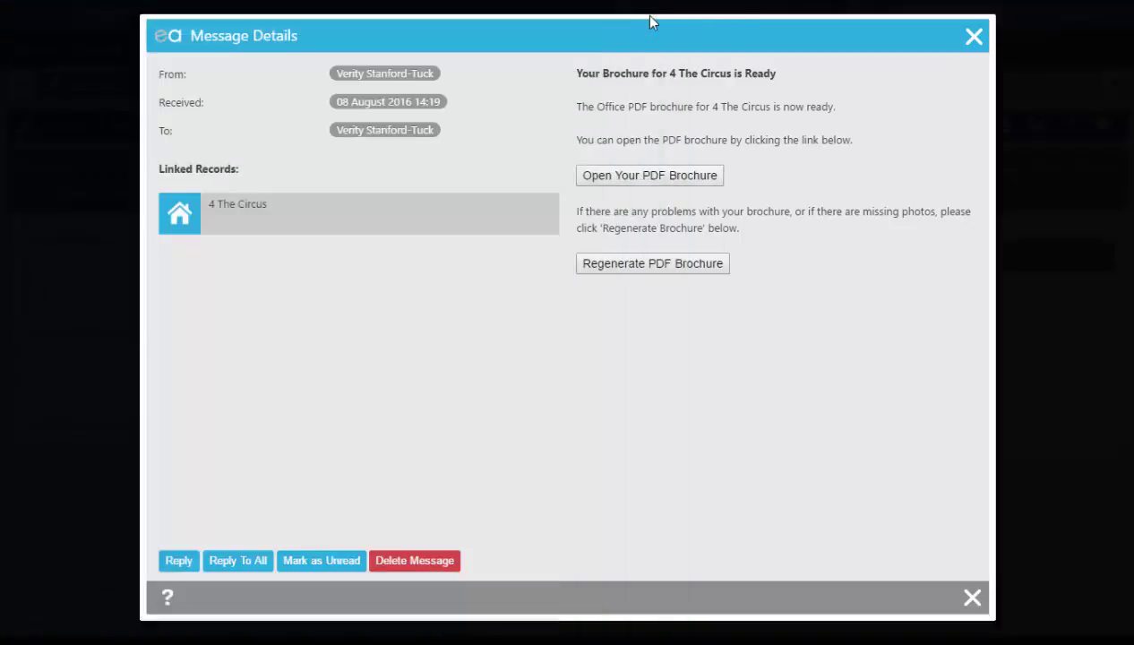
{"action": "left_click", "coordinate": [180, 215]}
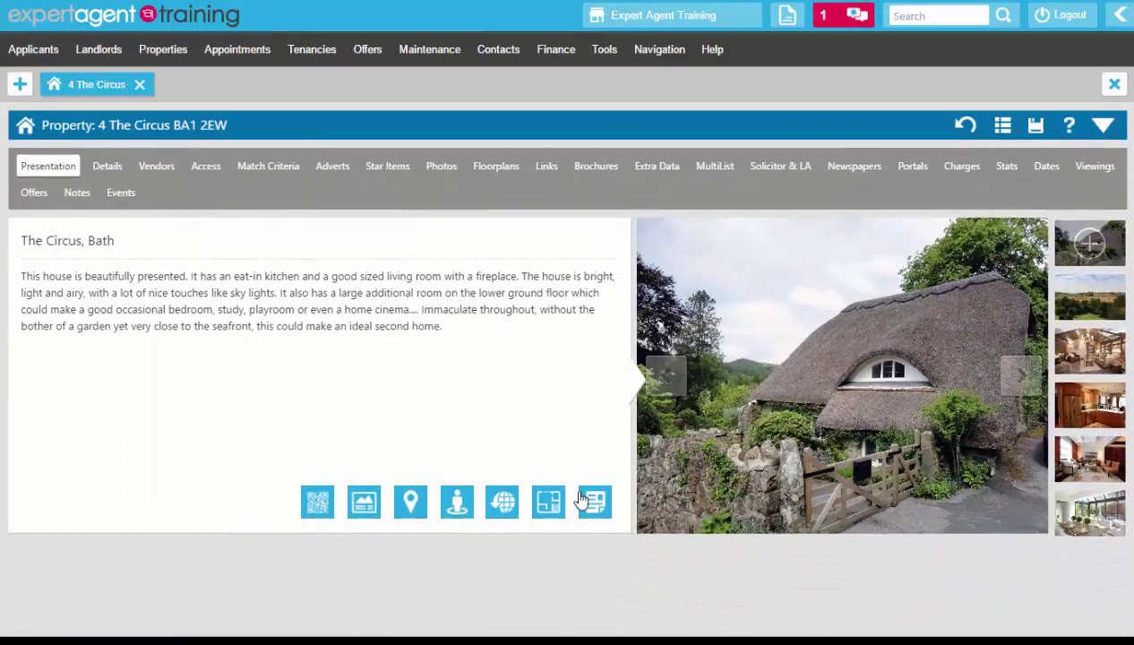
{"action": "left_click", "coordinate": [597, 509]}
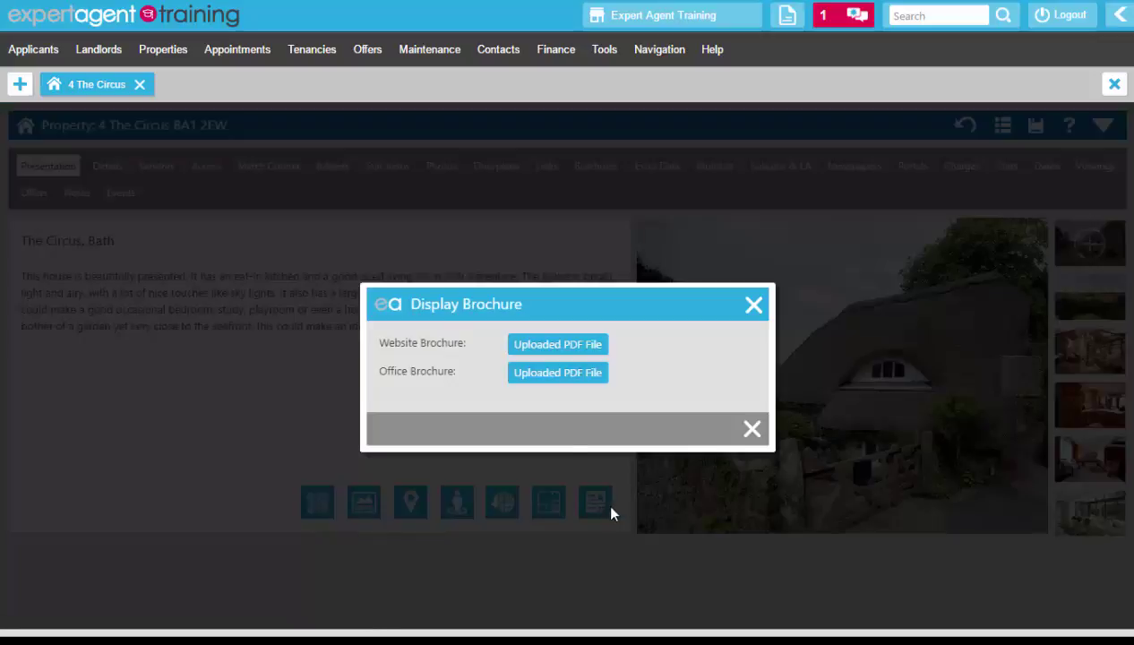
{"action": "left_click", "coordinate": [753, 306]}
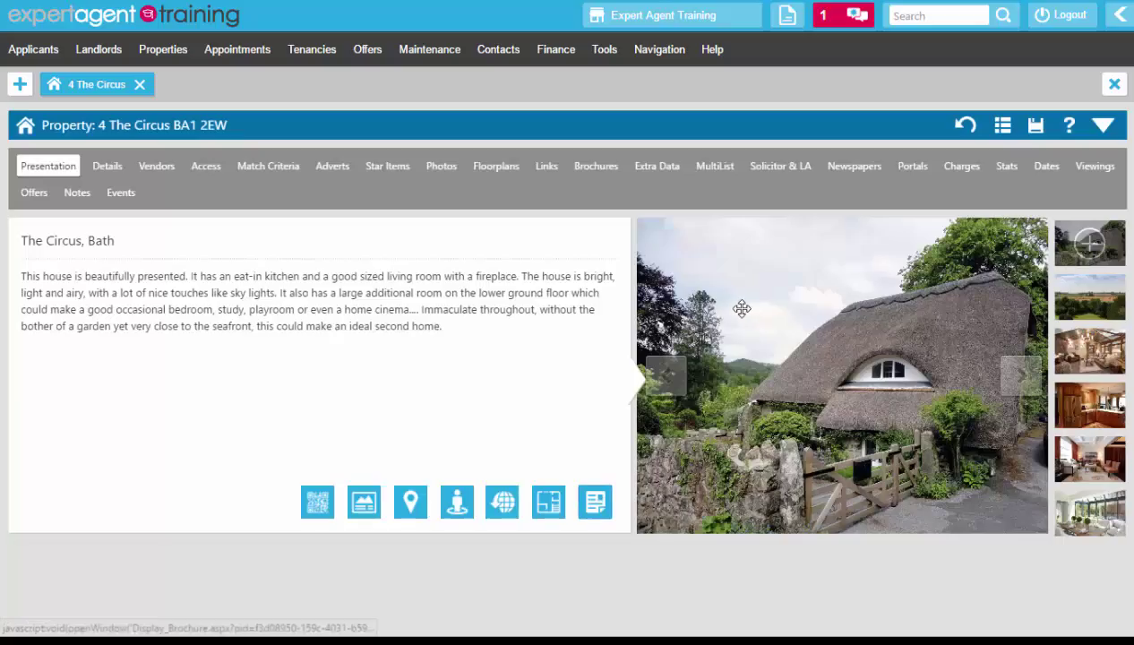
{"action": "left_click", "coordinate": [597, 168]}
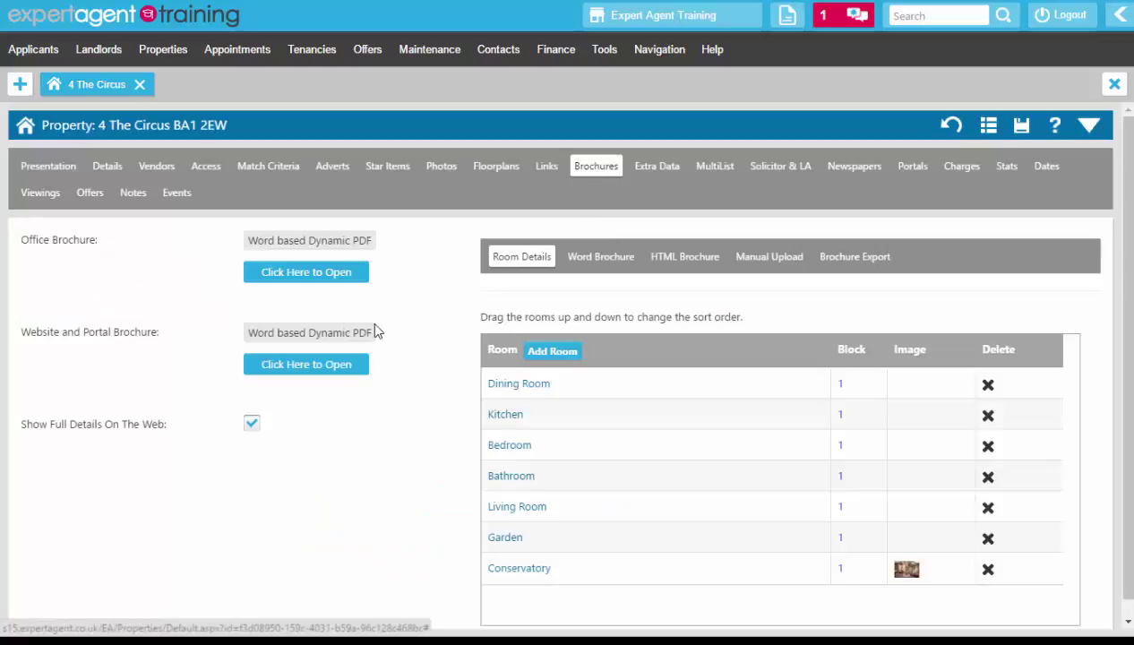